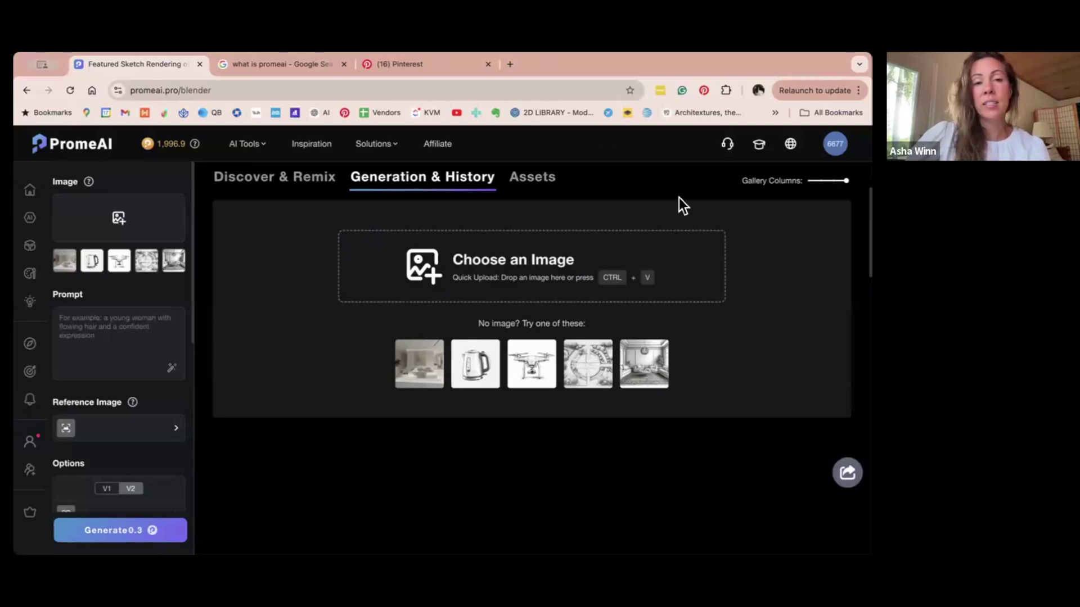
Open the Sketch Rendering tool from the PromeAI home page and glance over its featured gallery.
click(80, 145)
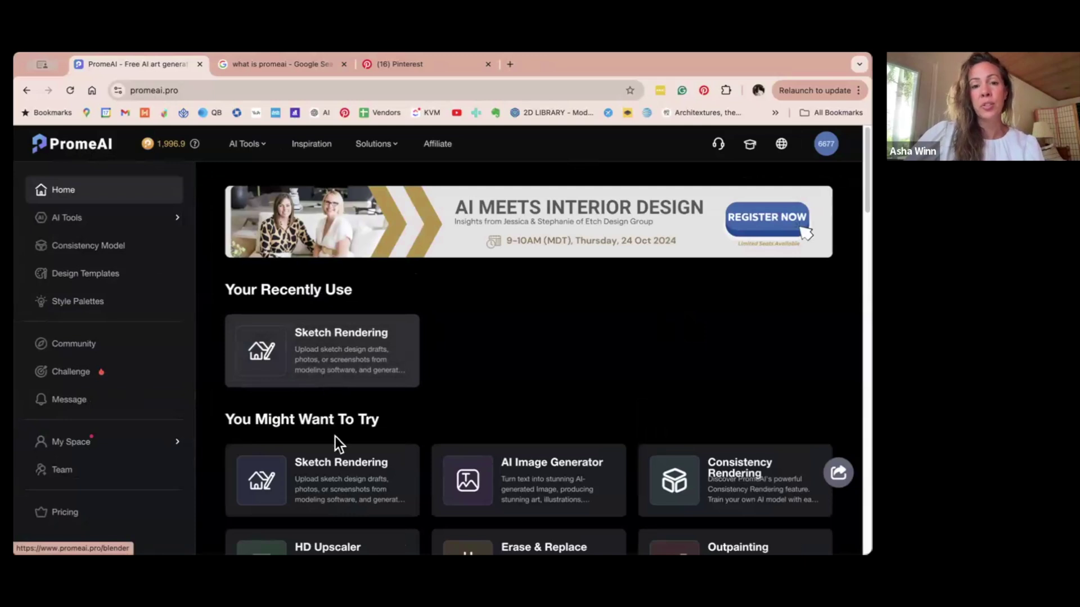
click(331, 372)
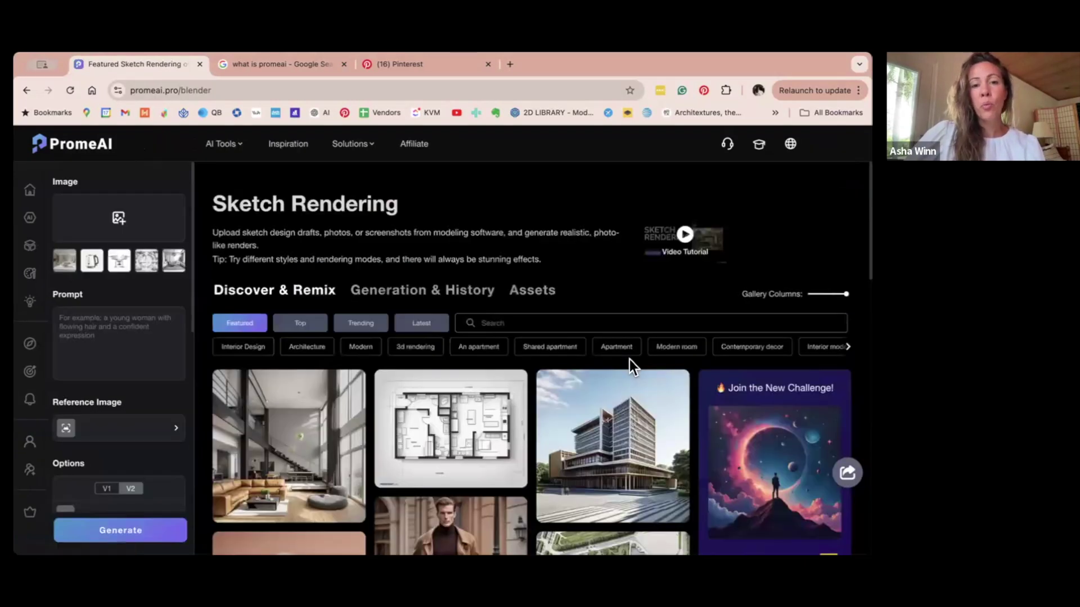
scroll(629, 359, down, 1)
scroll(631, 369, down, 1)
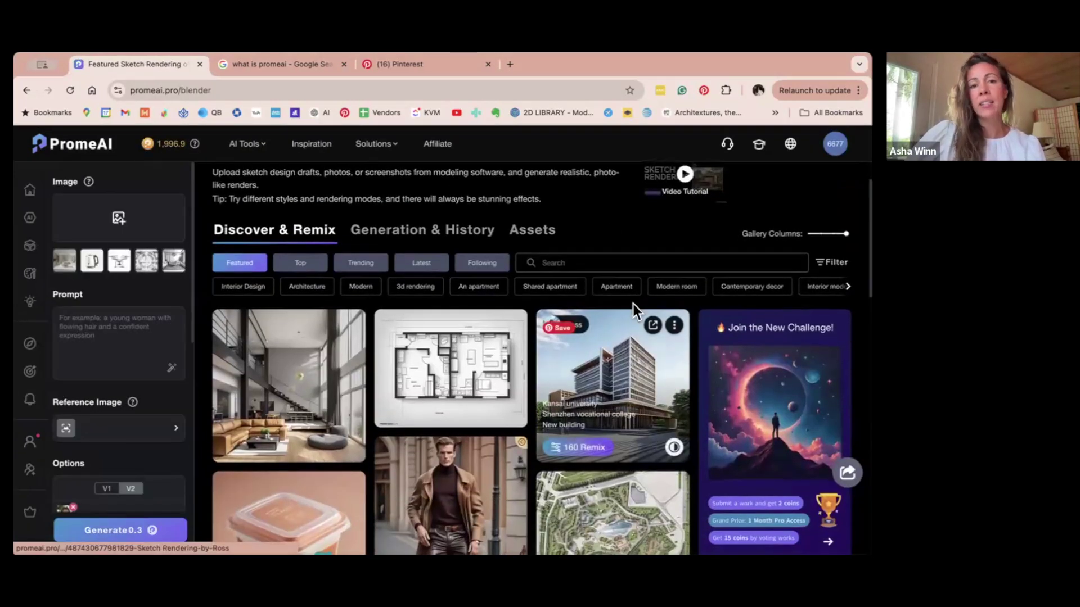
scroll(402, 416, up, 2)
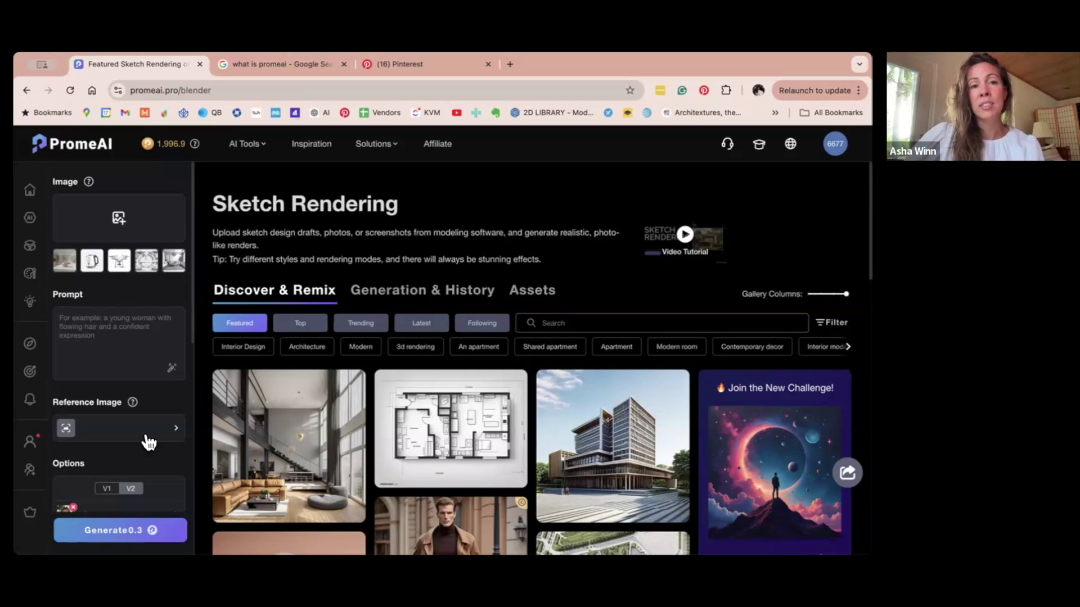
Switch to the SketchUp house model and frame the bedroom interior facing the bed, nightstands and headboard wall.
key(super+Tab)
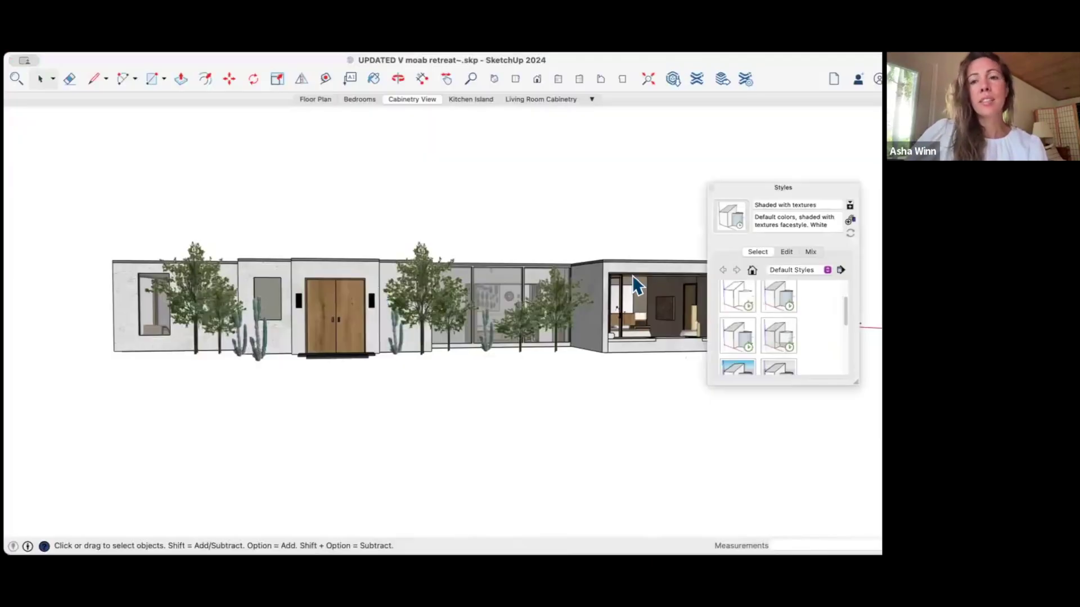
drag(760, 190, 783, 398)
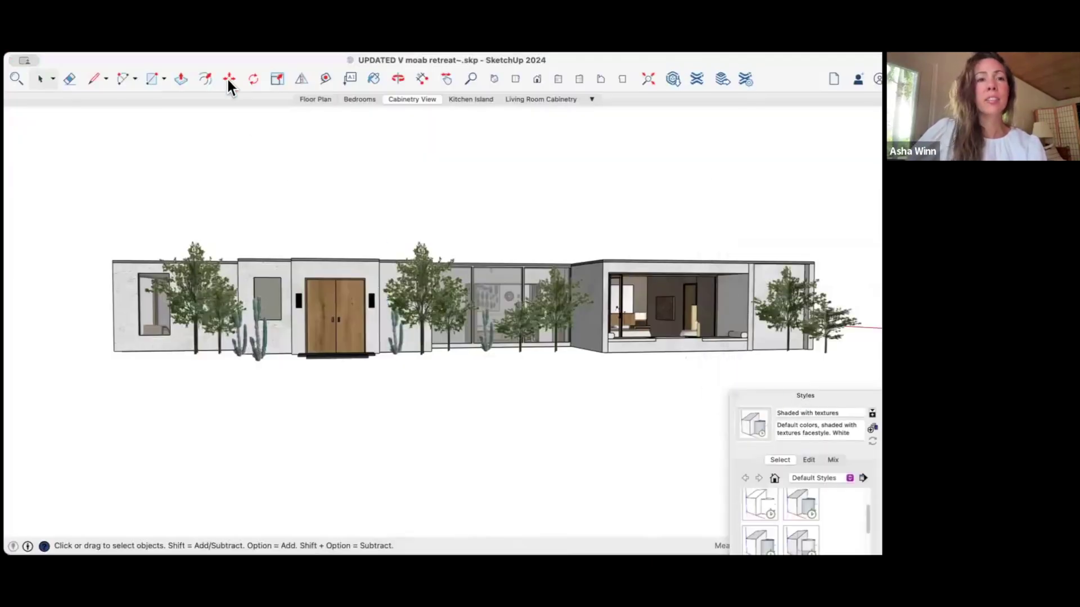
scroll(409, 316, down, 2)
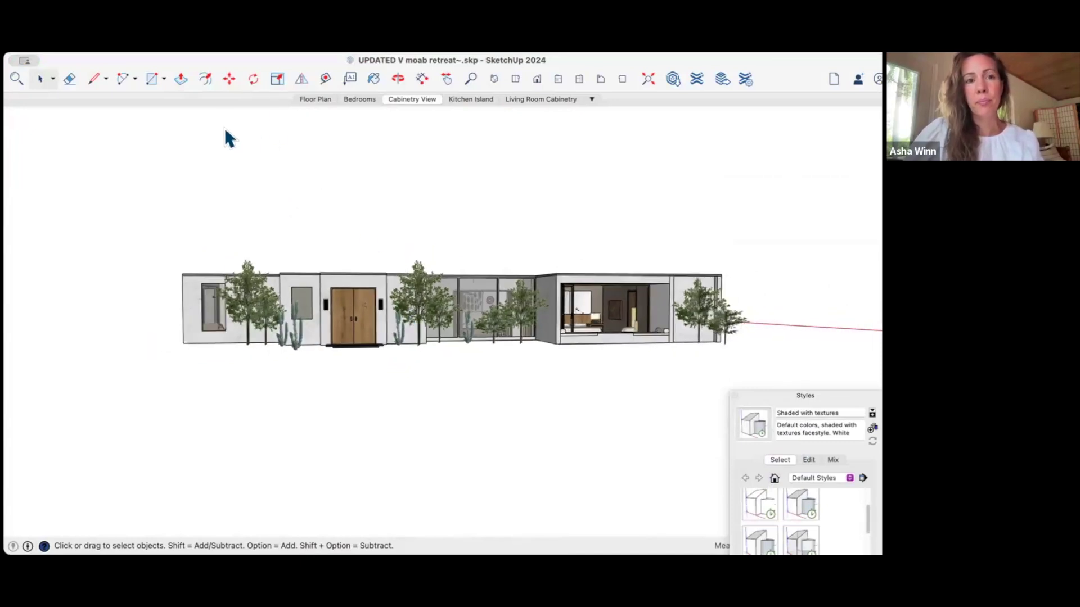
click(398, 79)
drag(619, 314, 562, 386)
scroll(562, 386, up, 15)
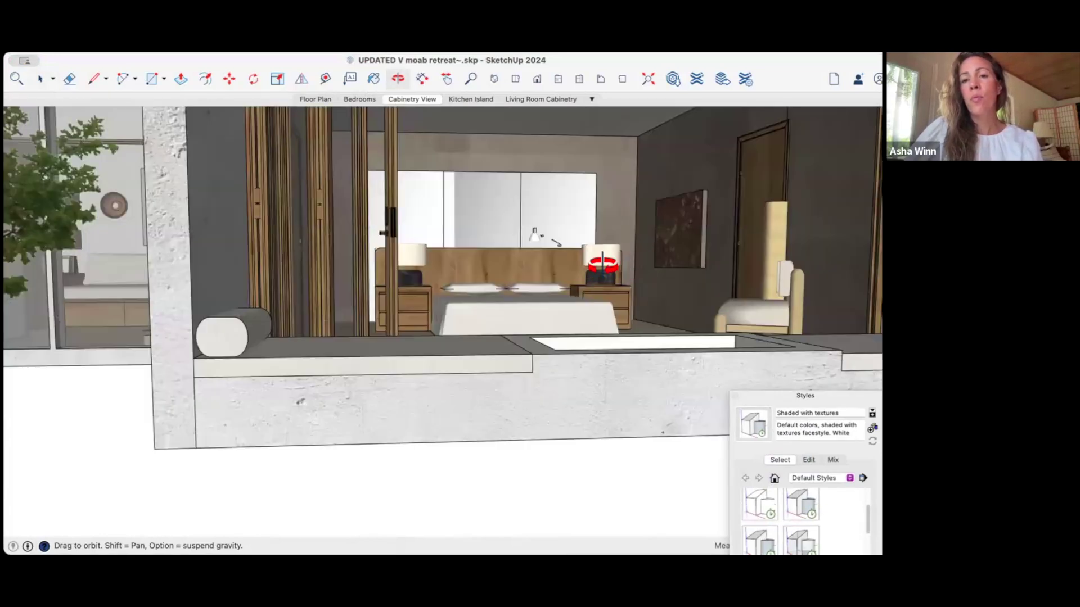
scroll(511, 253, up, 10)
scroll(499, 256, down, 4)
scroll(505, 260, up, 4)
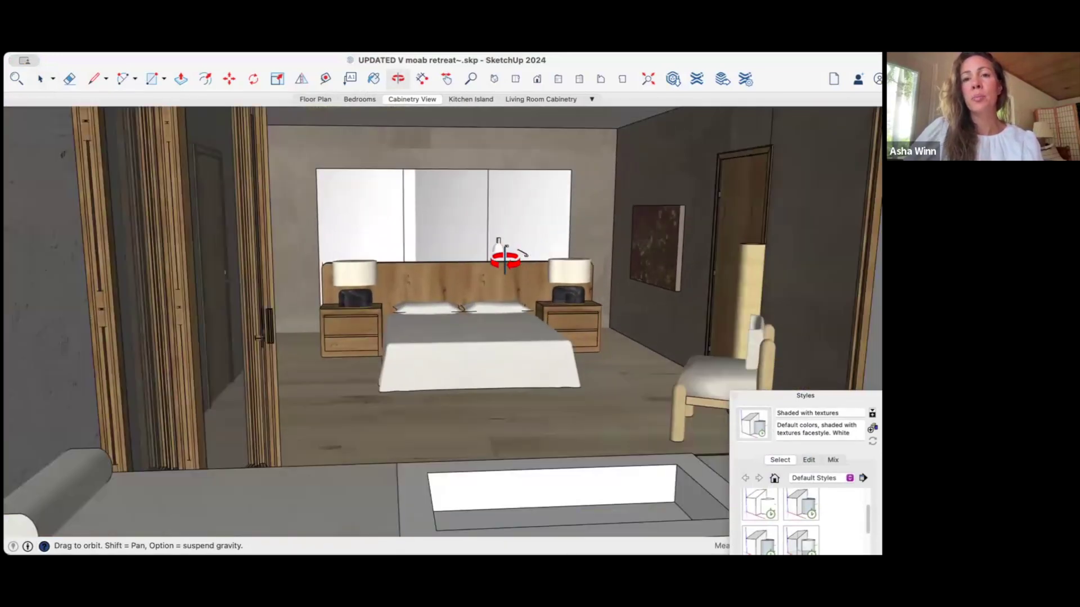
scroll(505, 259, up, 8)
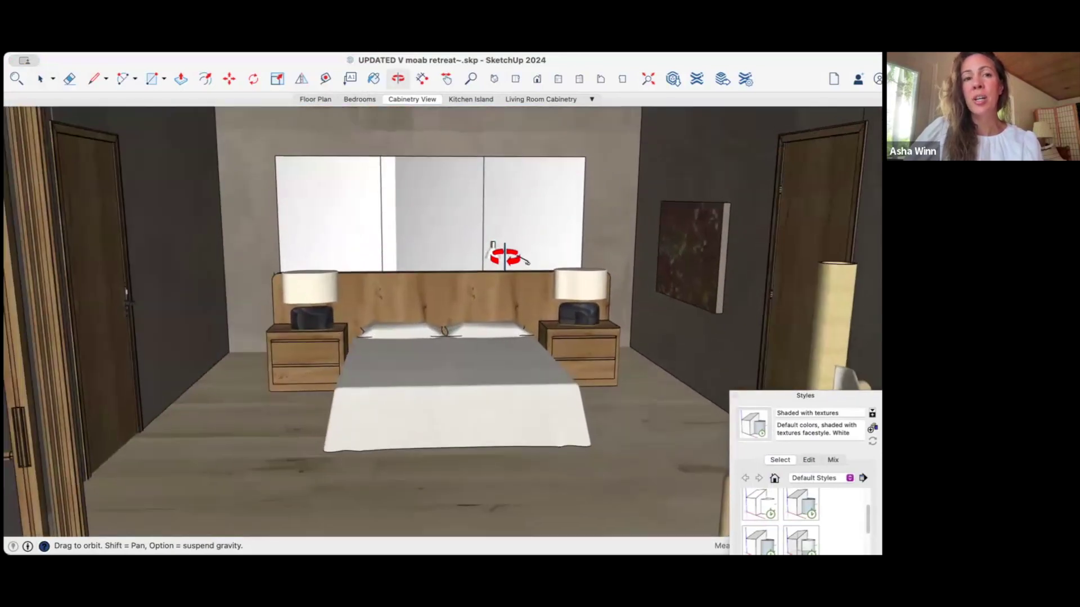
scroll(505, 256, up, 4)
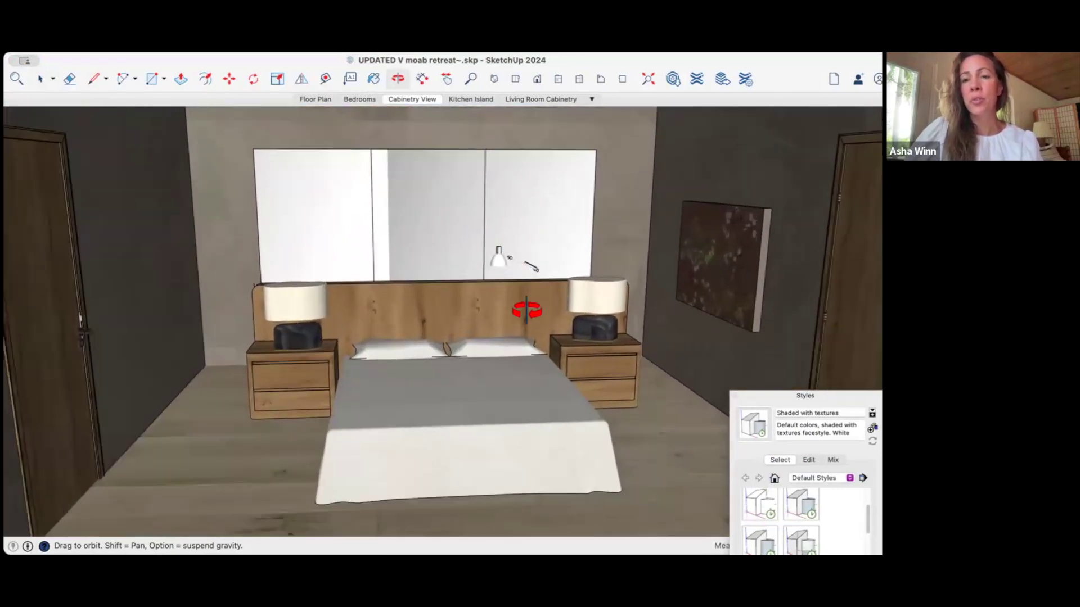
click(40, 79)
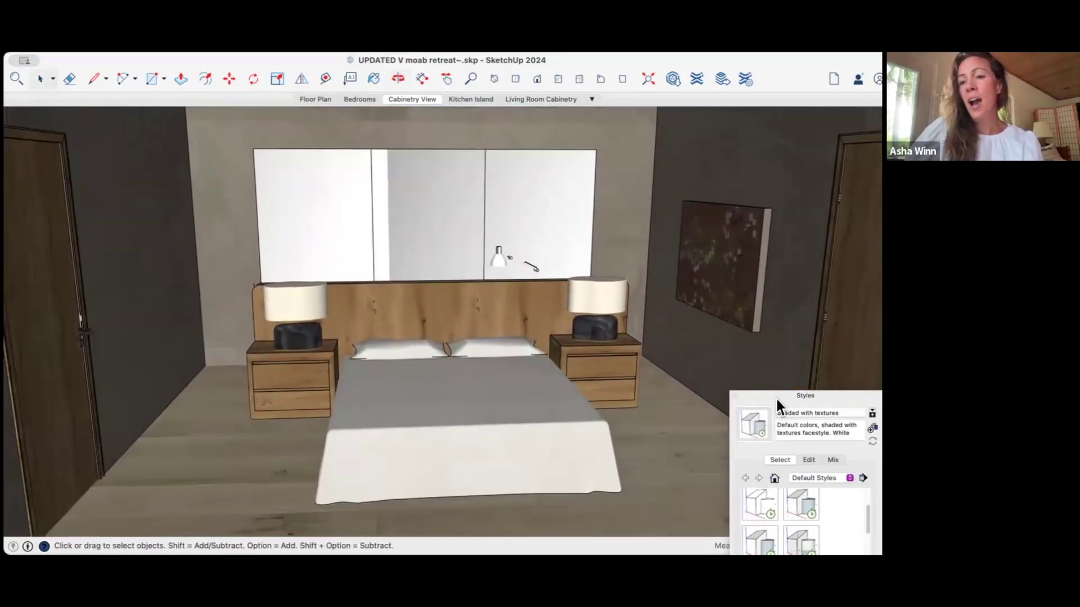
Apply the default HiddenLine style to the bedroom view and turn on Profiles in its edge settings.
drag(777, 399, 732, 209)
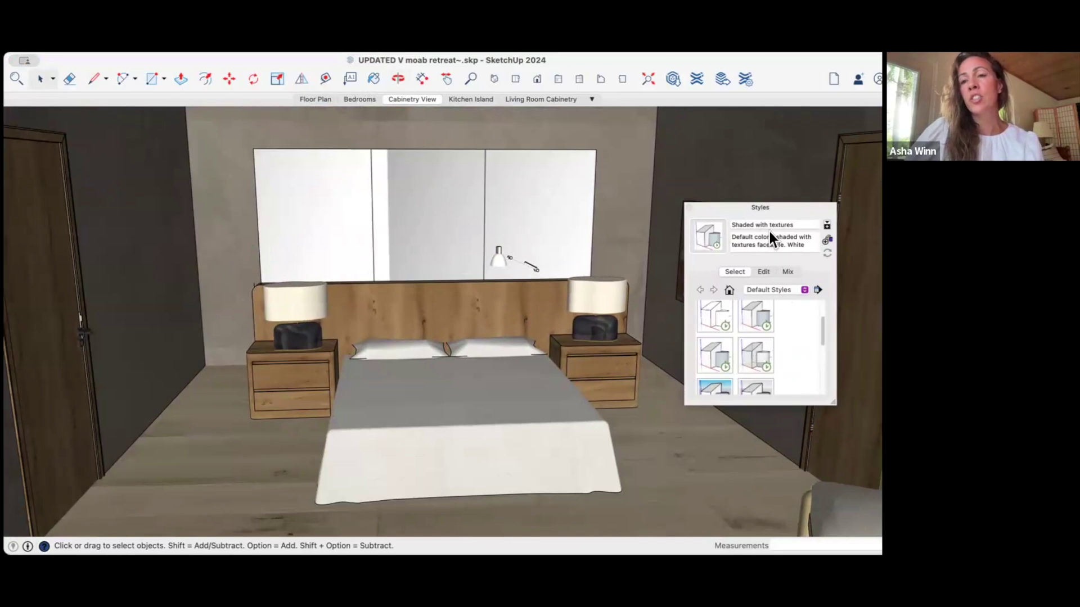
click(714, 313)
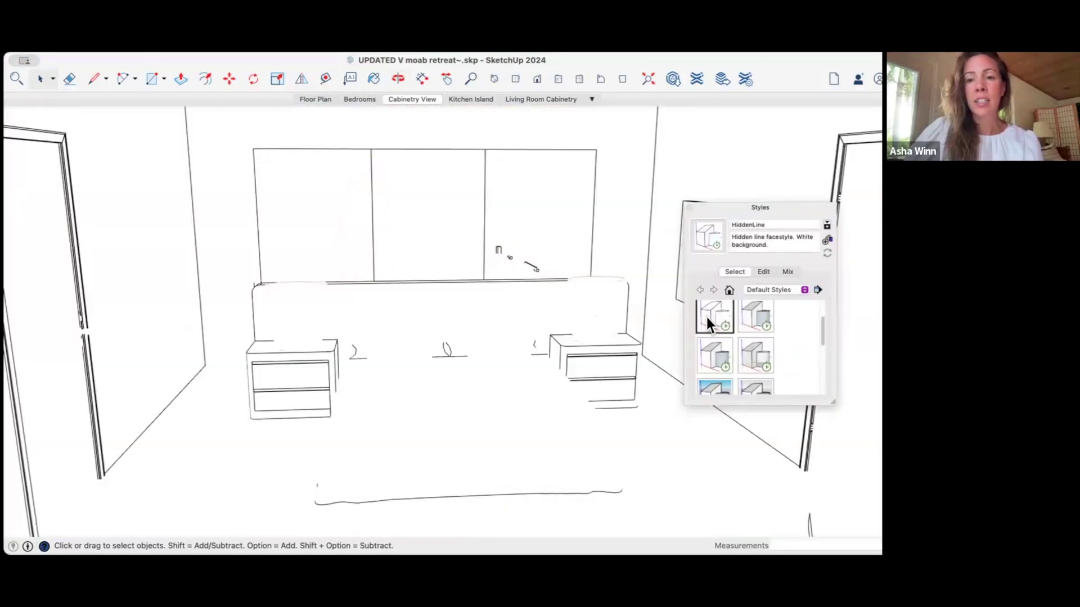
click(764, 272)
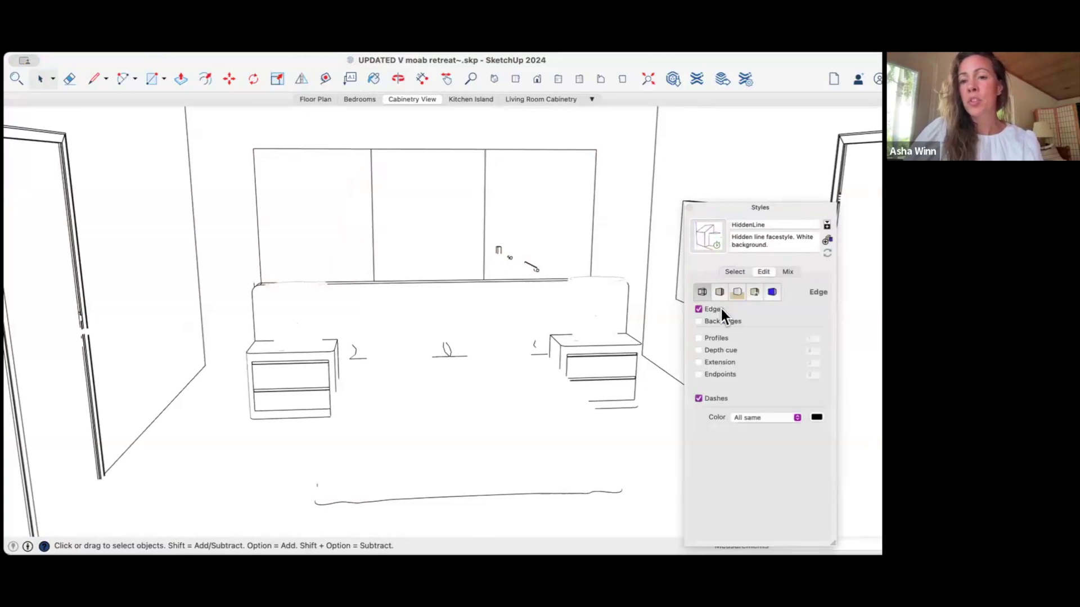
click(699, 338)
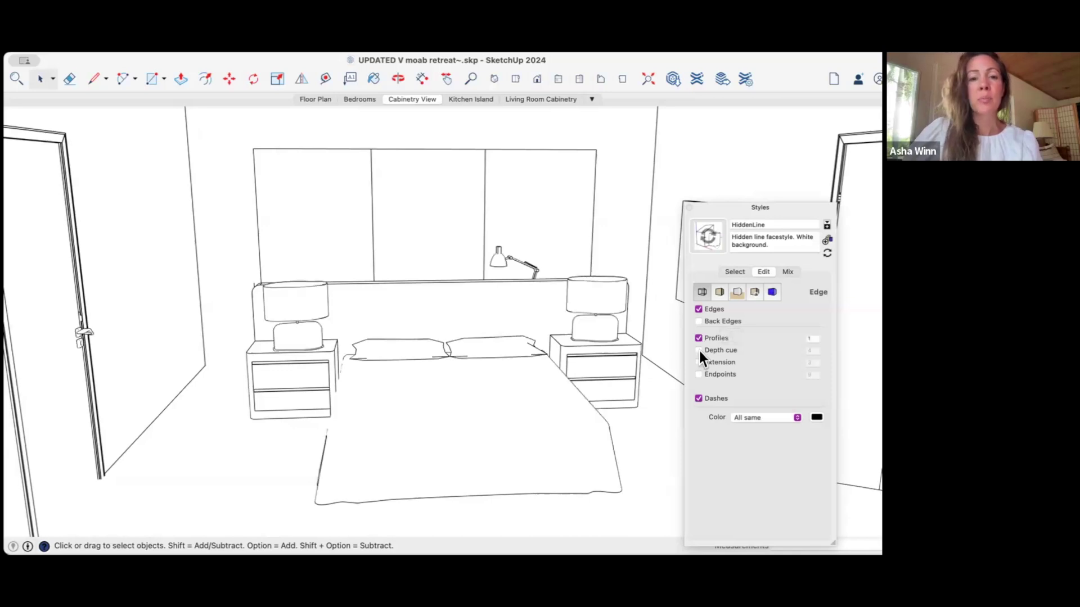
Enable the style's Depth cue with a value of 2, and turn on edge Extension and Endpoints.
click(699, 350)
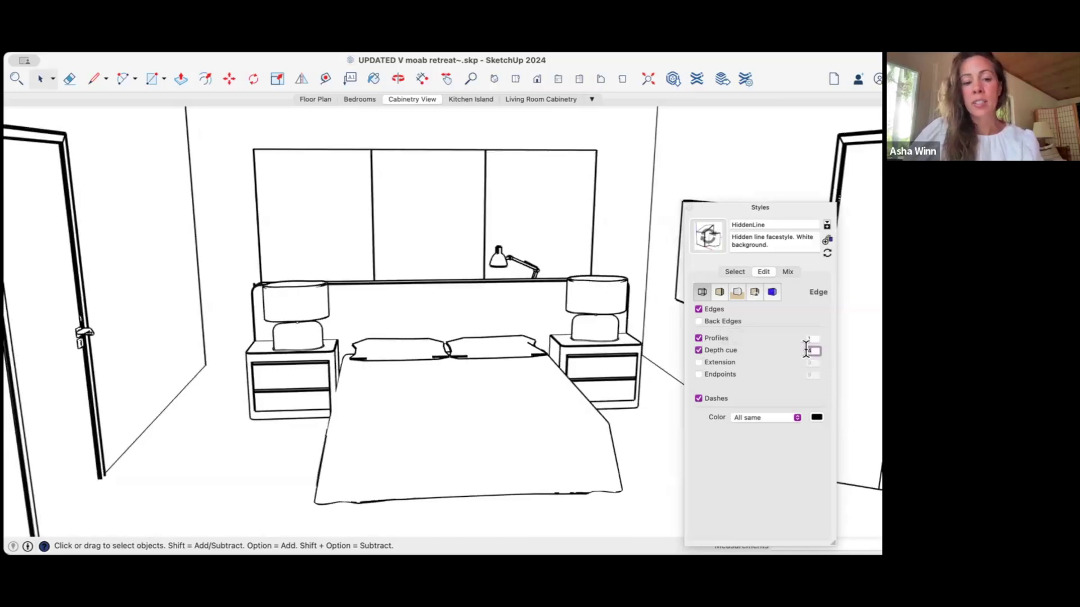
text(2)
click(699, 362)
click(699, 374)
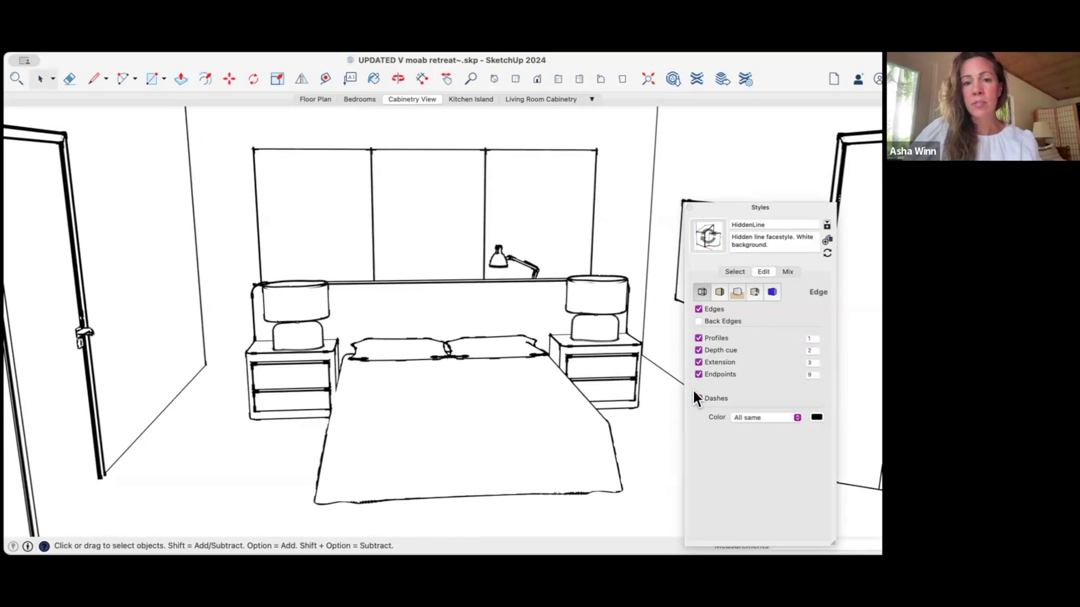
Reframe the bedroom so the ceiling corners and both doors show, and turn off the style's Depth cue.
scroll(533, 315, up, 2)
click(399, 79)
mouse_move(479, 282)
mouse_down()
mouse_move(504, 234)
mouse_move(479, 298)
mouse_up()
key(h)
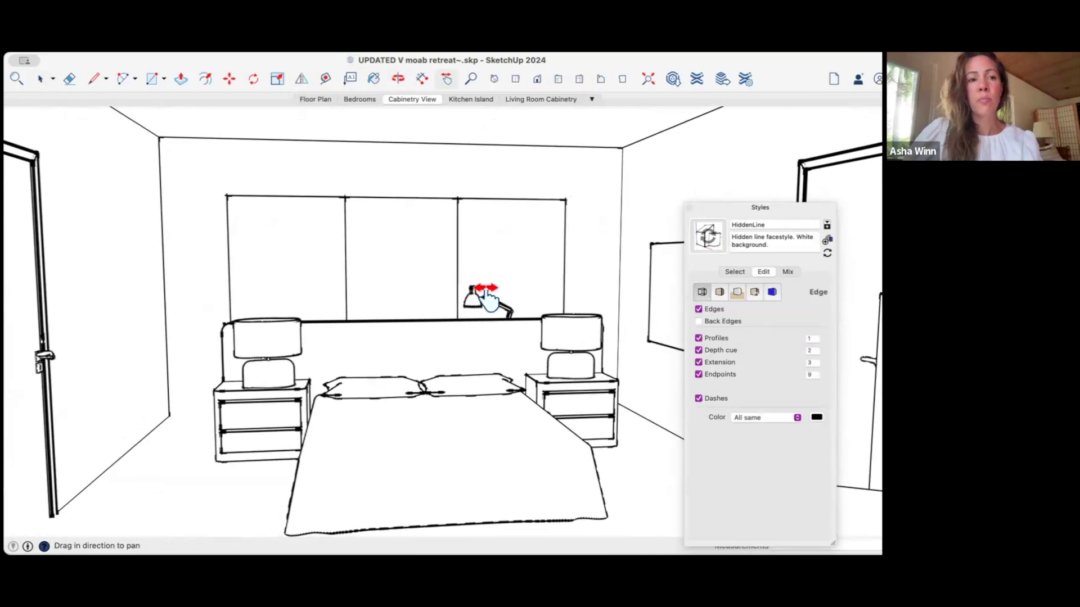
scroll(485, 298, down, 2)
scroll(484, 298, up, 2)
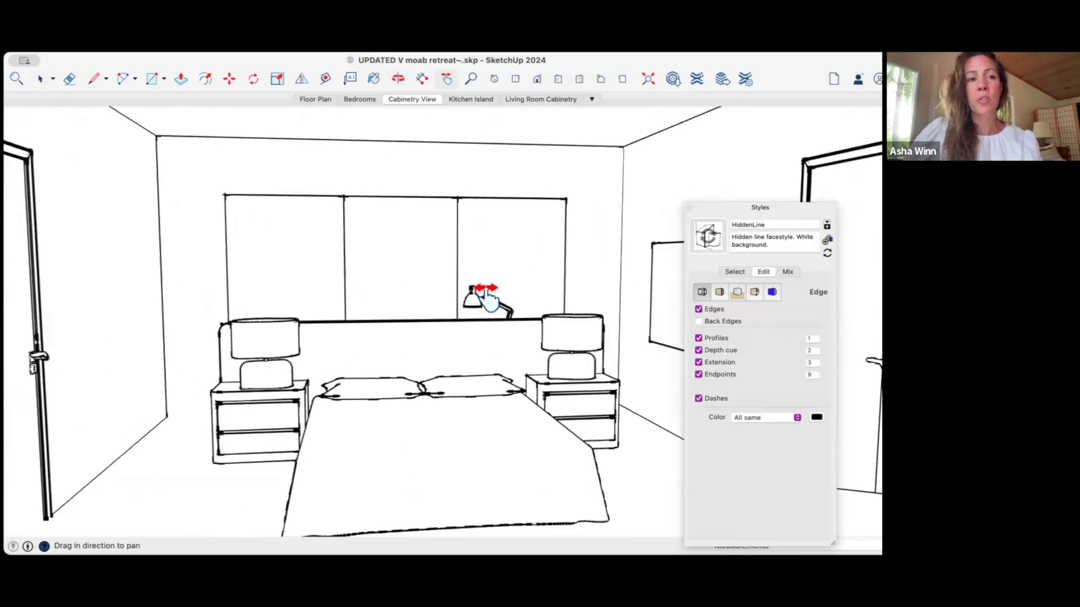
click(699, 350)
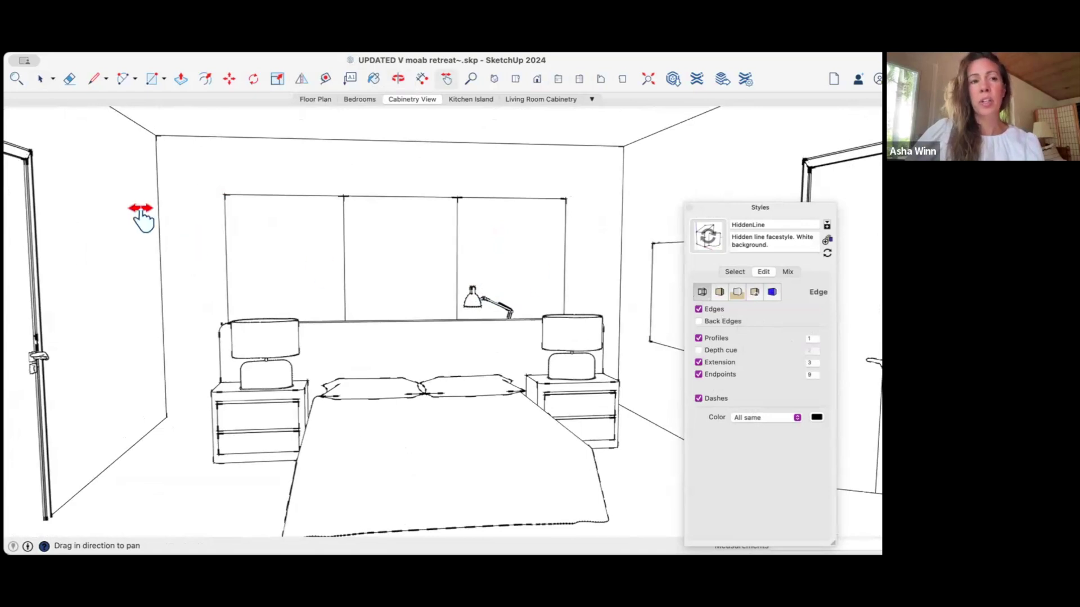
Switch back to PromeAI and choose the bedroom line drawing from the saved assets as the source image.
click(87, 55)
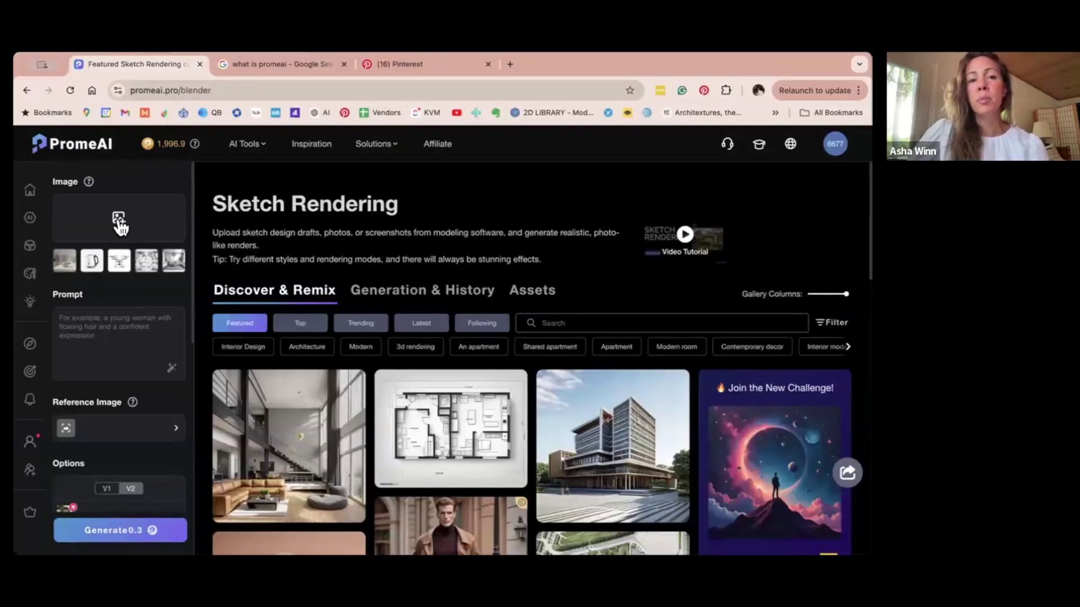
click(119, 224)
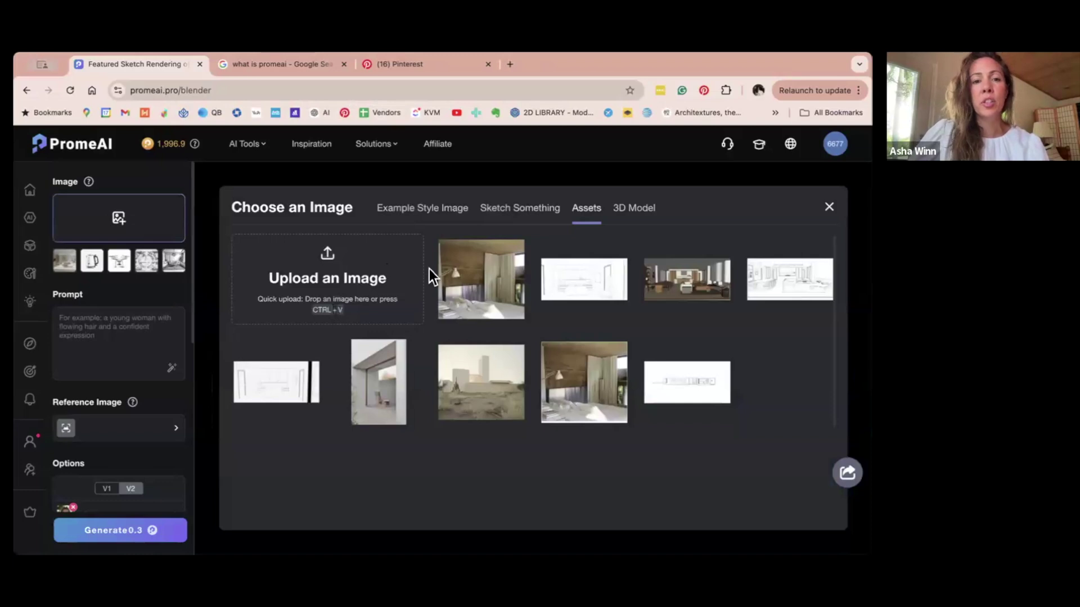
click(329, 251)
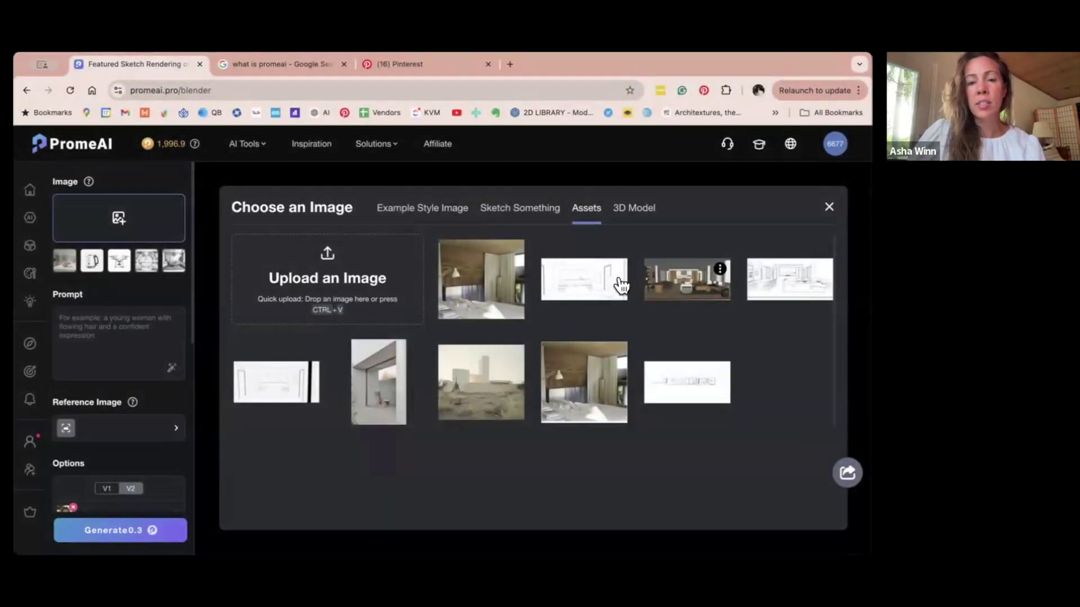
click(617, 284)
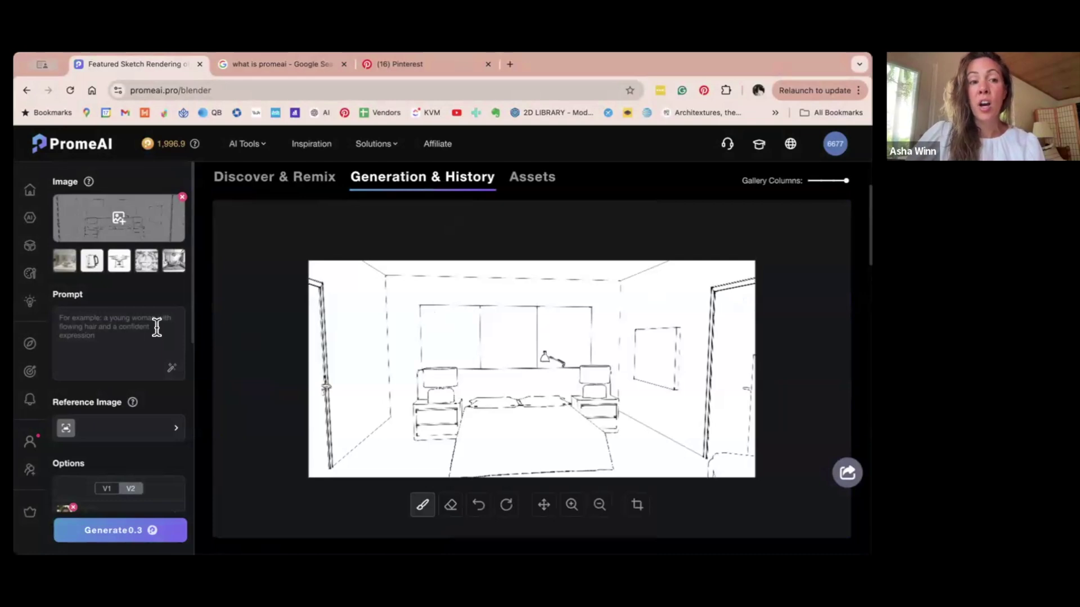
Write a bedroom prompt: soft white linen bedding, oak nightstands, closet and interior doors, no-shine cement floor, roman clay walls, shiny black metal lamps with linen shades.
click(123, 327)
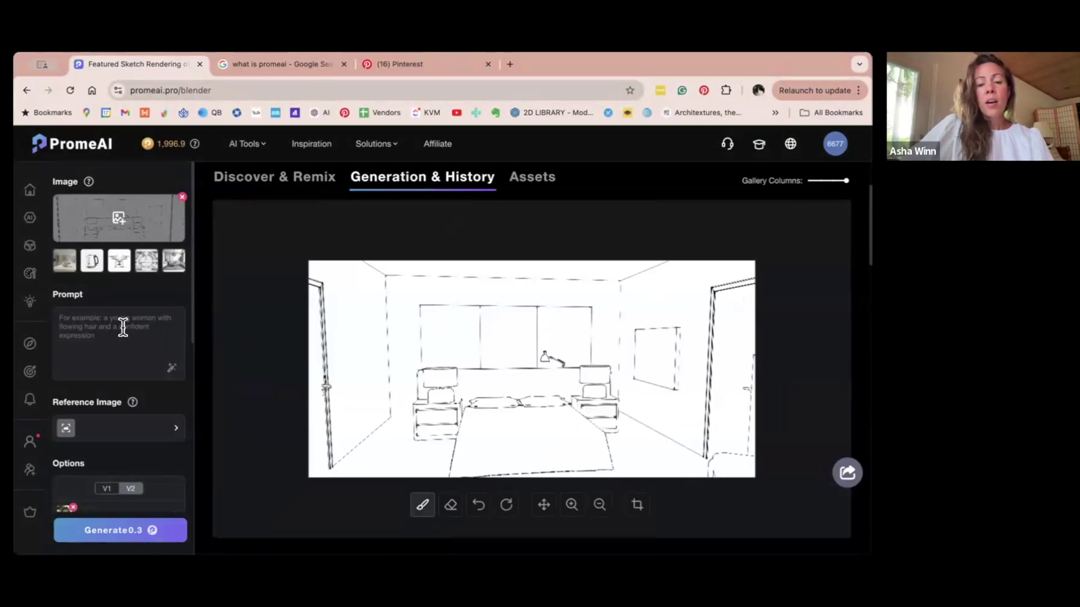
text(this is a bedroom with a bed, a now headboard and two nightstand either side.)
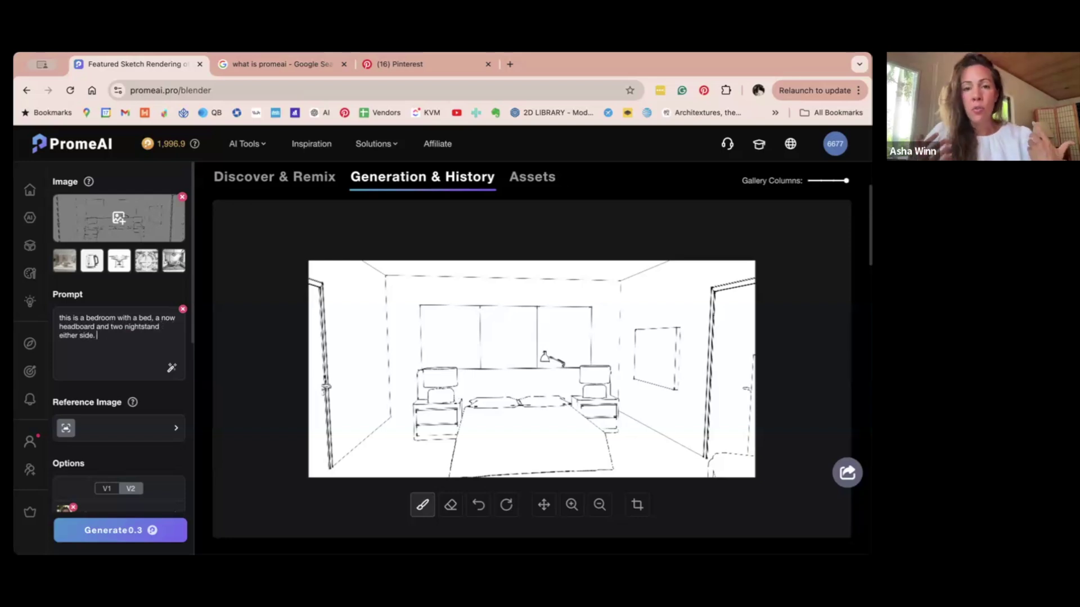
text(The bedding is a )
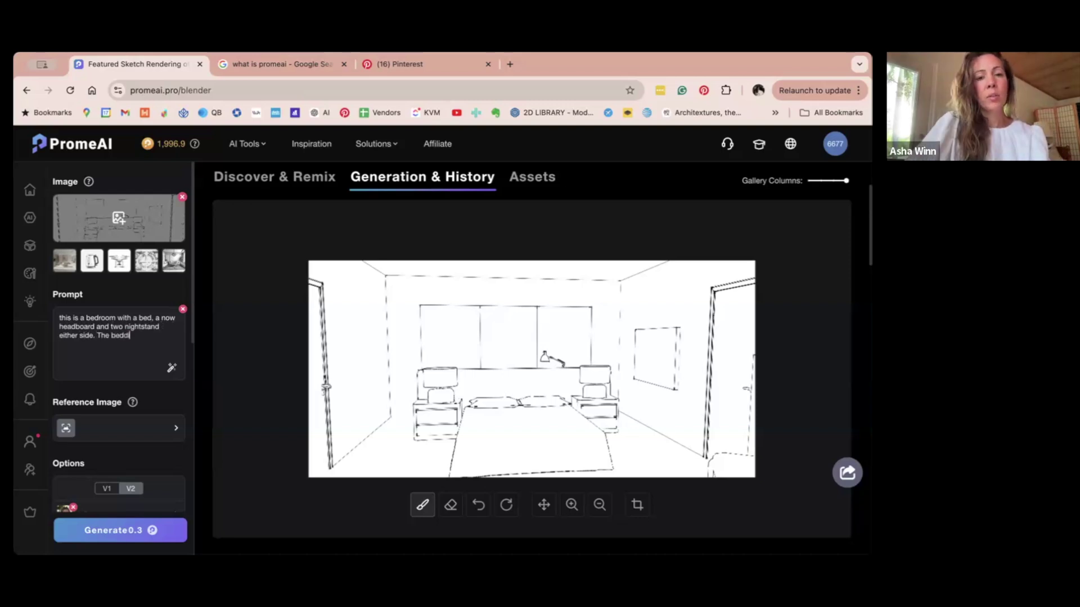
text(linen thread count in a soft white, the nightstand are an oak wood, the flooring is co)
text(ment wi)
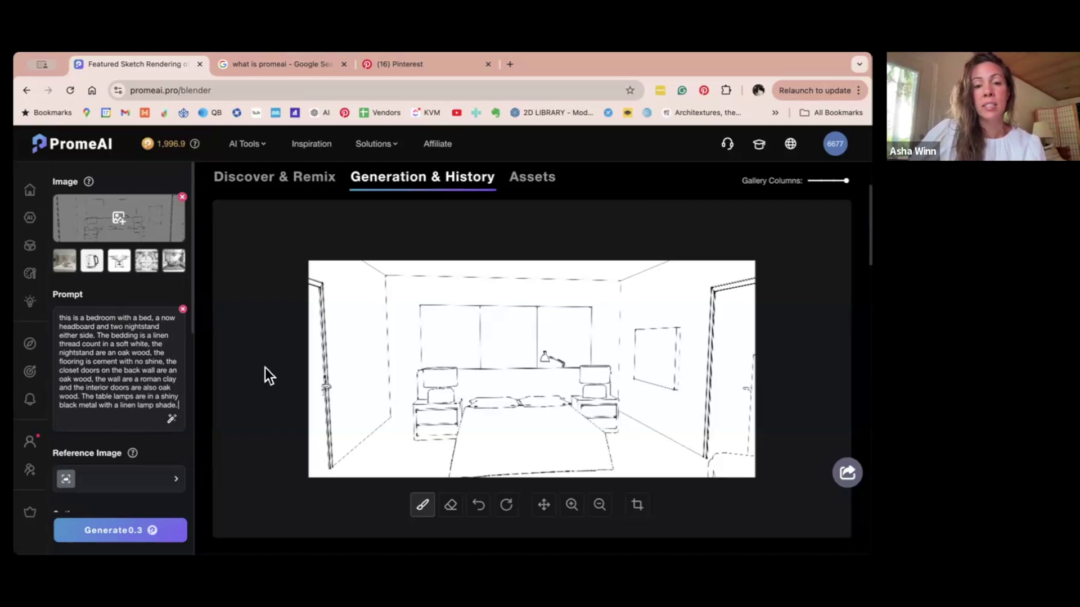
Capture the large bedroom photo on page 2 of the Canva portfolio and set that photo as the PromeAI reference image.
key(super+Tab)
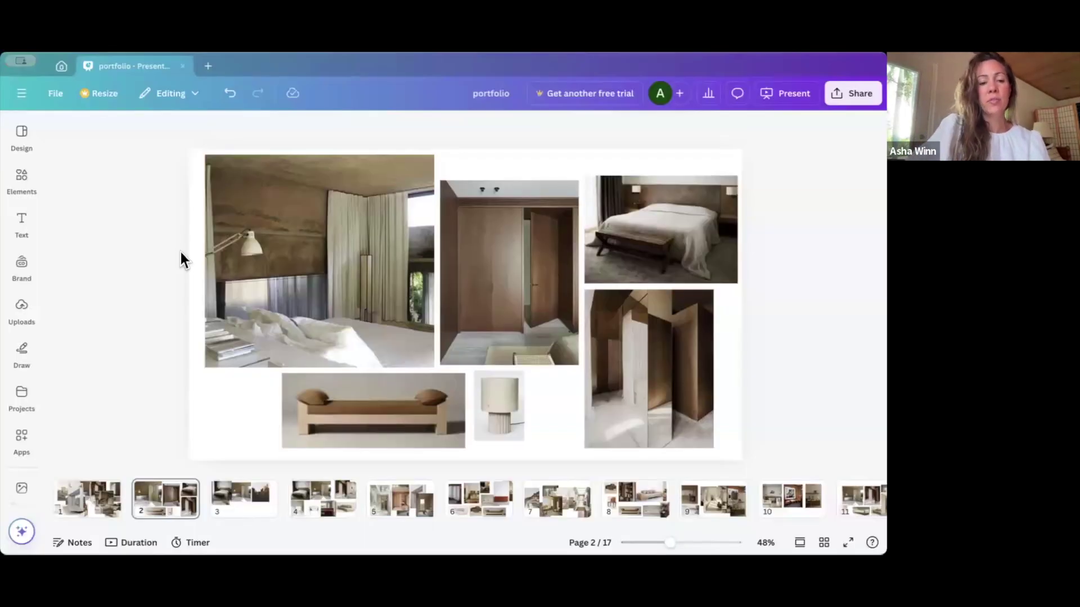
drag(205, 153, 435, 369)
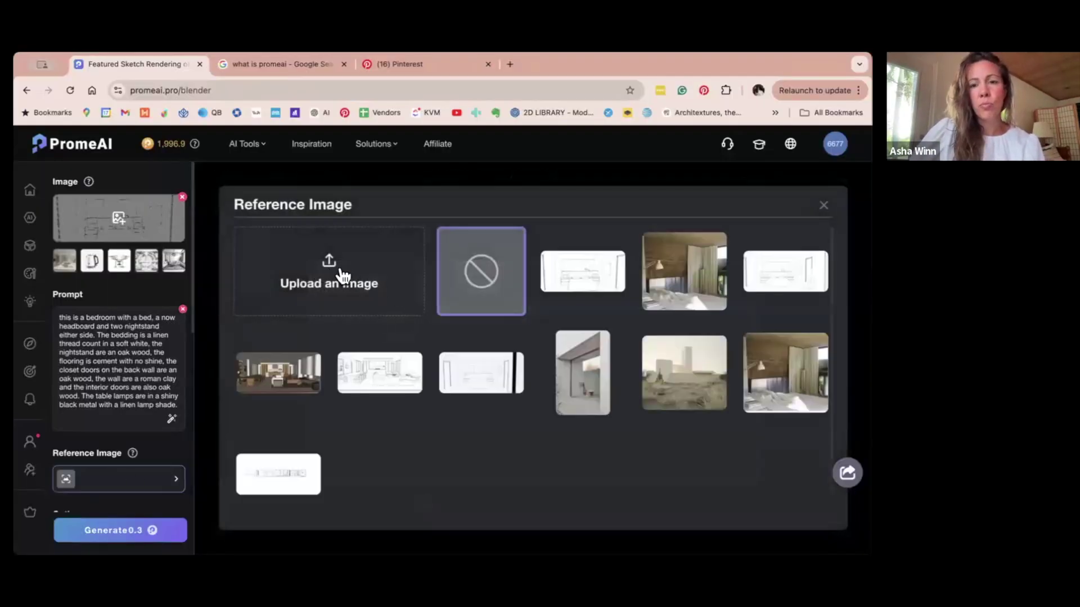
click(658, 276)
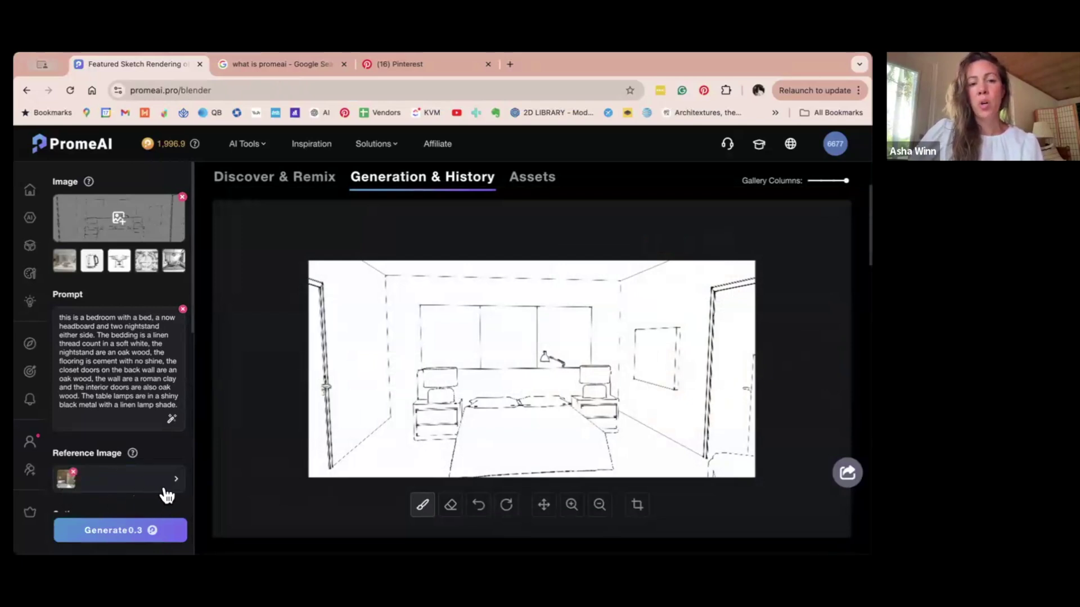
Generate the bedroom rendering from the sketch, prompt and reference image, and open a finished result at full size.
scroll(163, 490, down, 2)
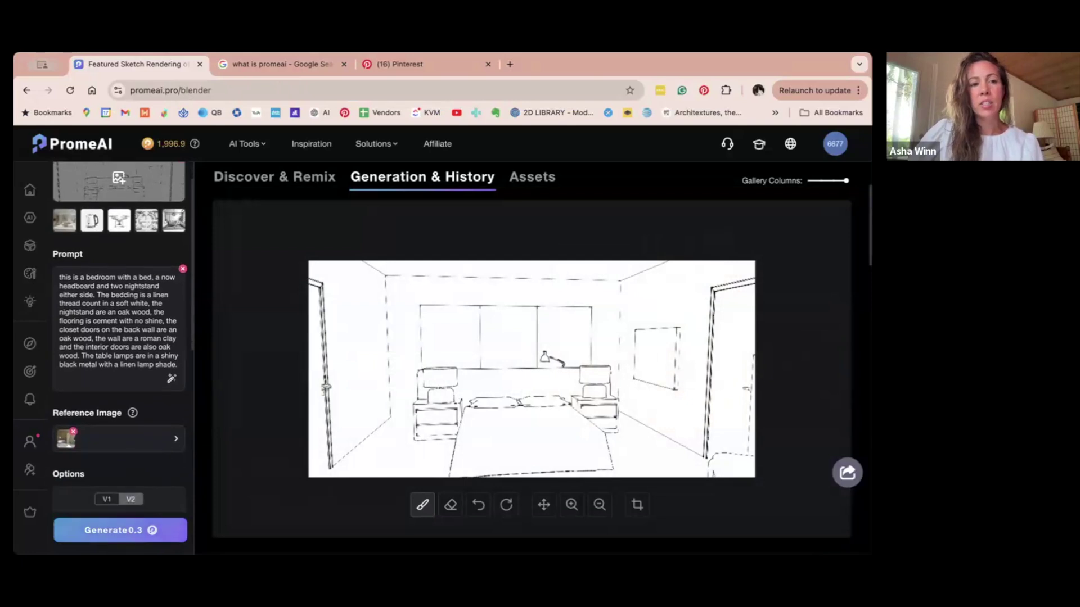
click(178, 529)
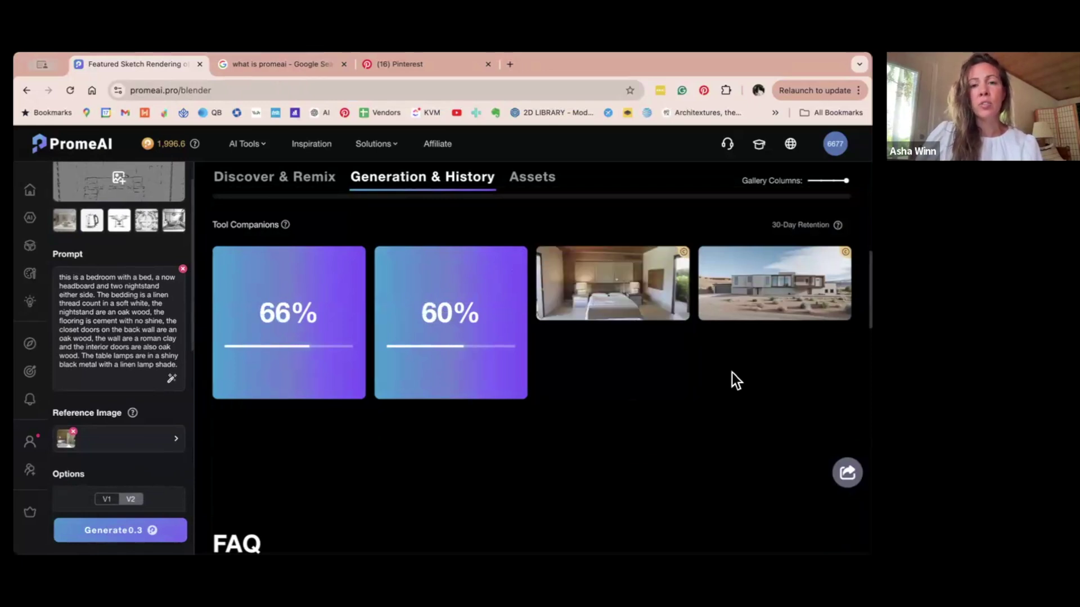
click(667, 369)
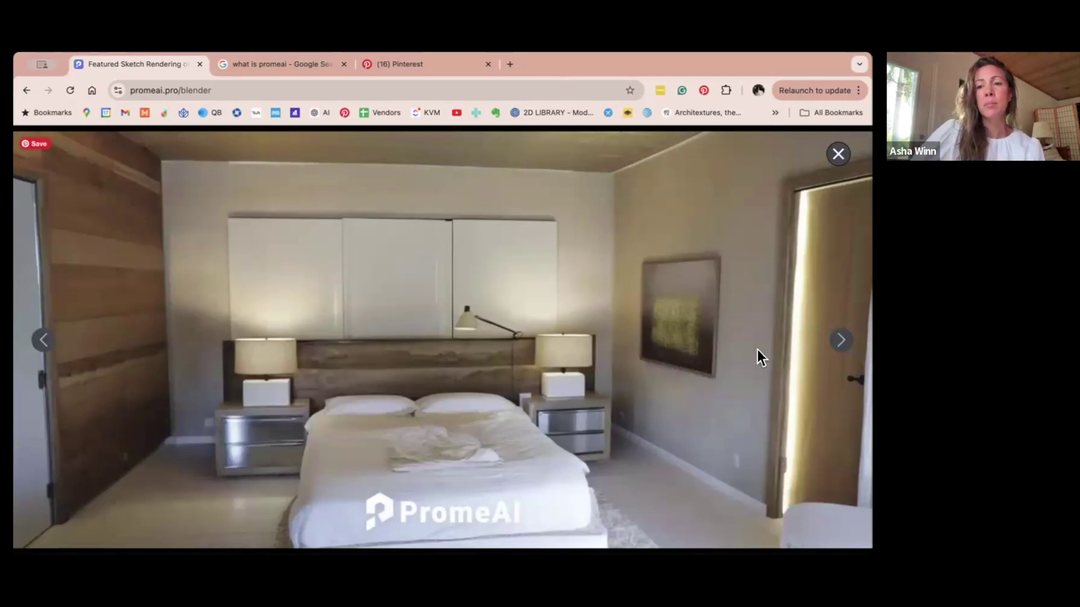
Browse through the other full-size bedroom renderings to compare the generated variations.
click(841, 340)
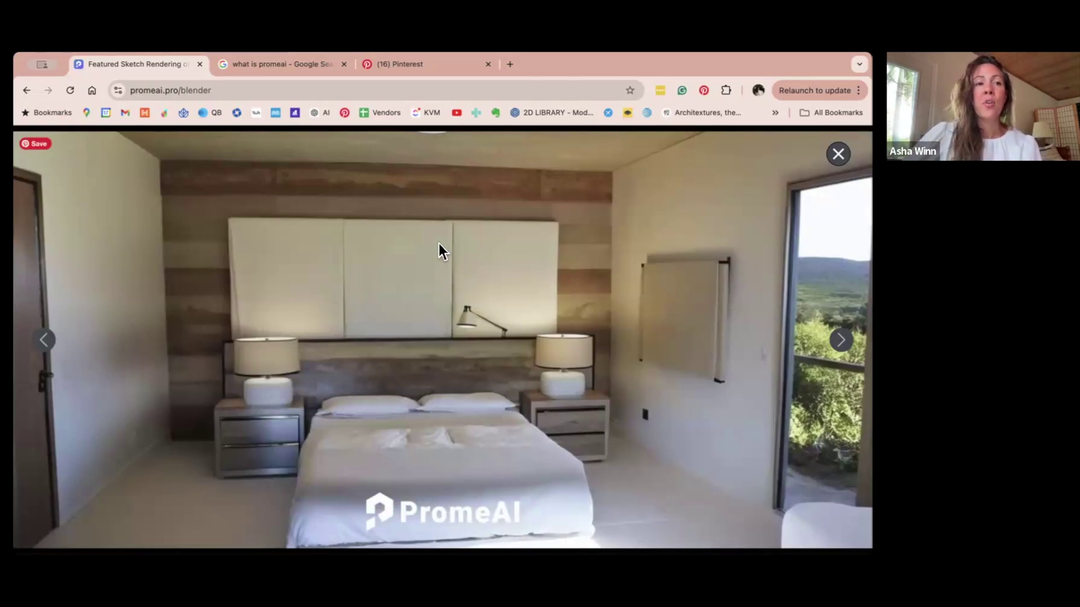
click(841, 340)
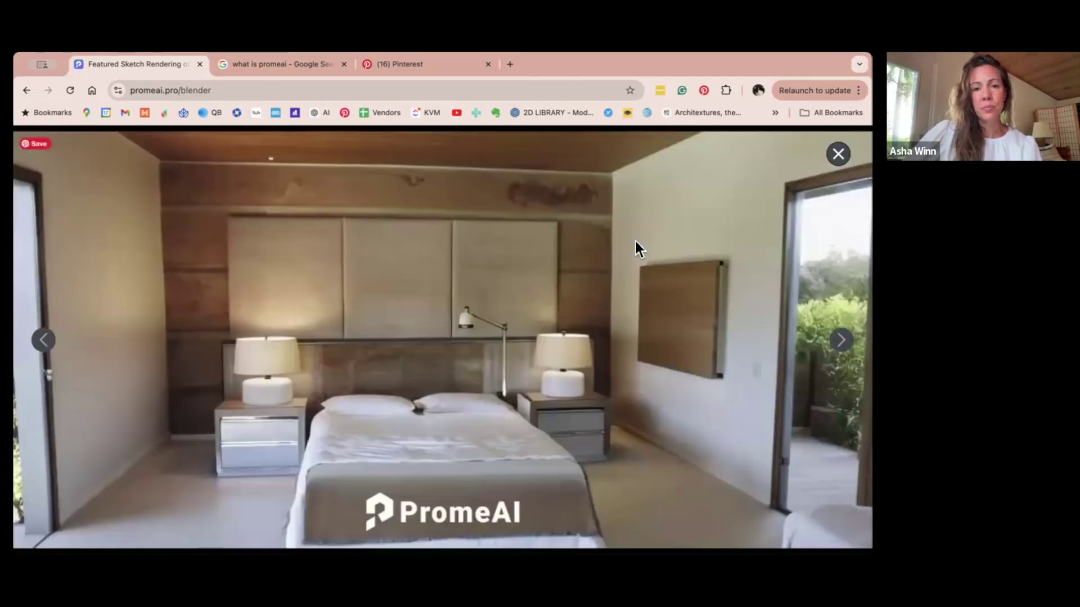
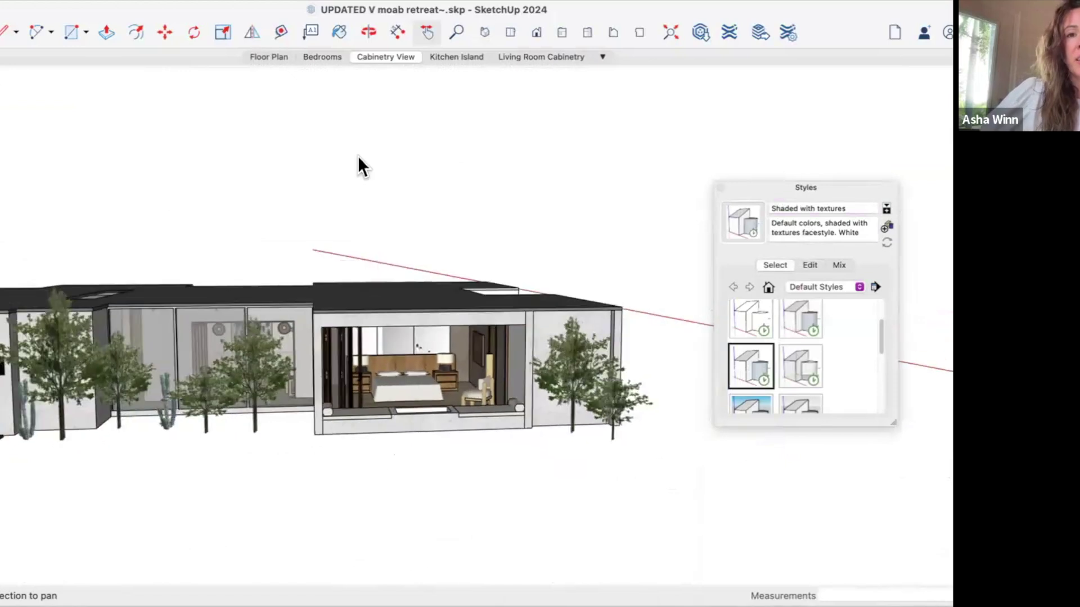
In the SketchUp model, frame an interior perspective of the living room looking toward the kitchen, with the curved fireplace wall in view.
scroll(282, 383, down, 2)
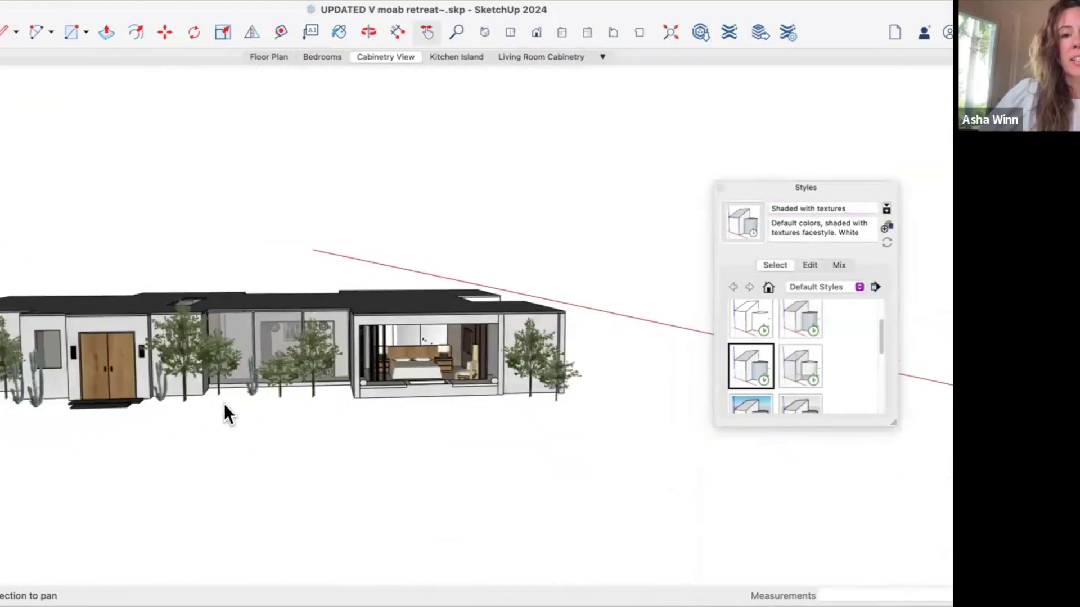
click(369, 33)
drag(116, 289, 111, 405)
scroll(305, 354, up, 5)
scroll(306, 354, up, 8)
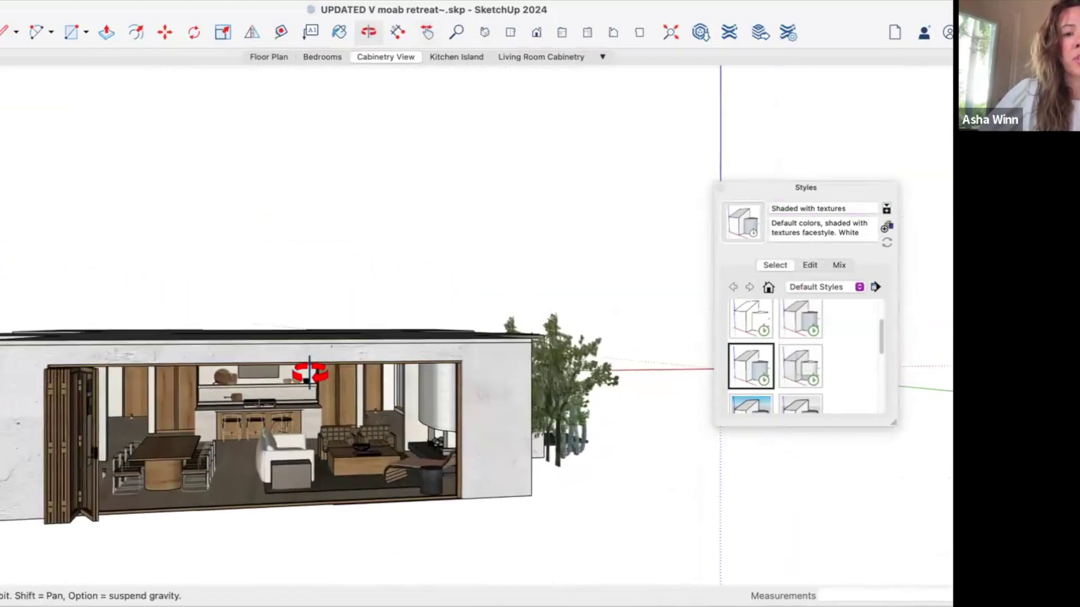
scroll(269, 391, up, 6)
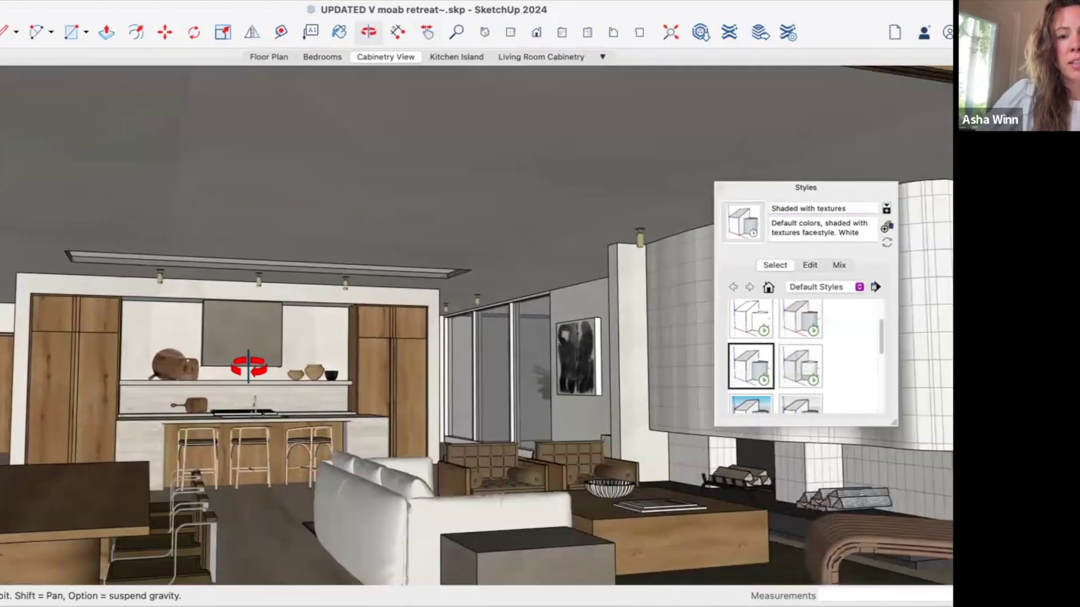
scroll(248, 367, down, 10)
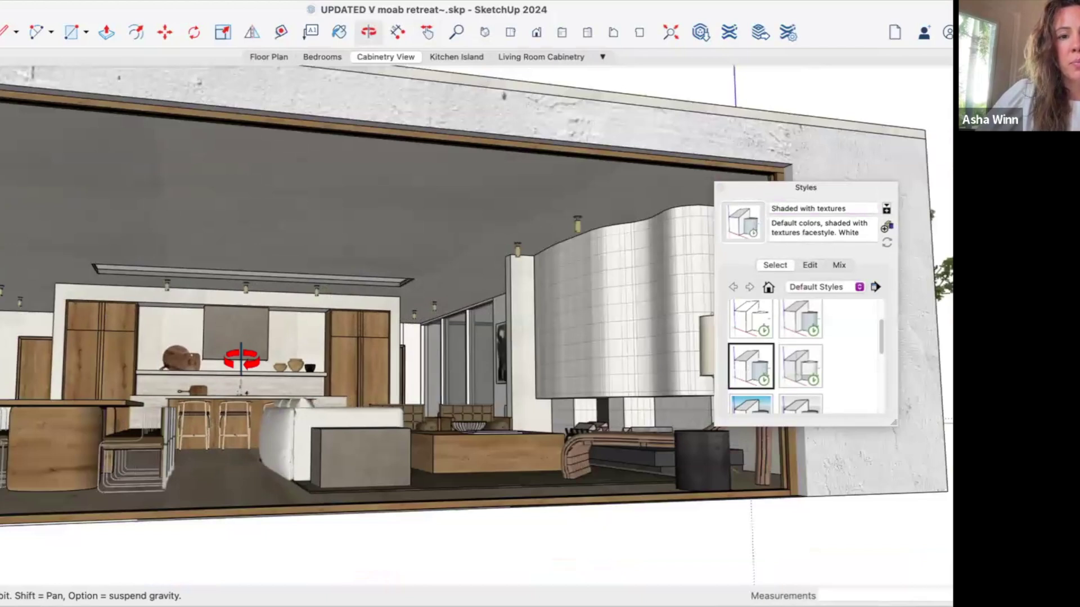
scroll(242, 359, up, 8)
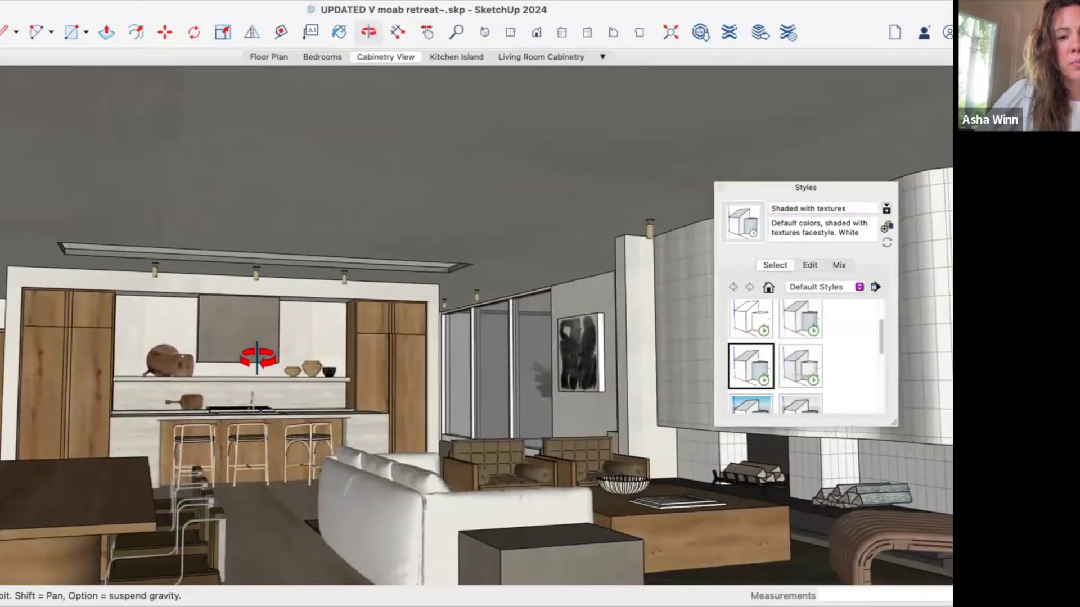
scroll(257, 357, up, 2)
Apply the HiddenLine style to the living room view and enable Profiles and Depth cue for its edges.
click(751, 318)
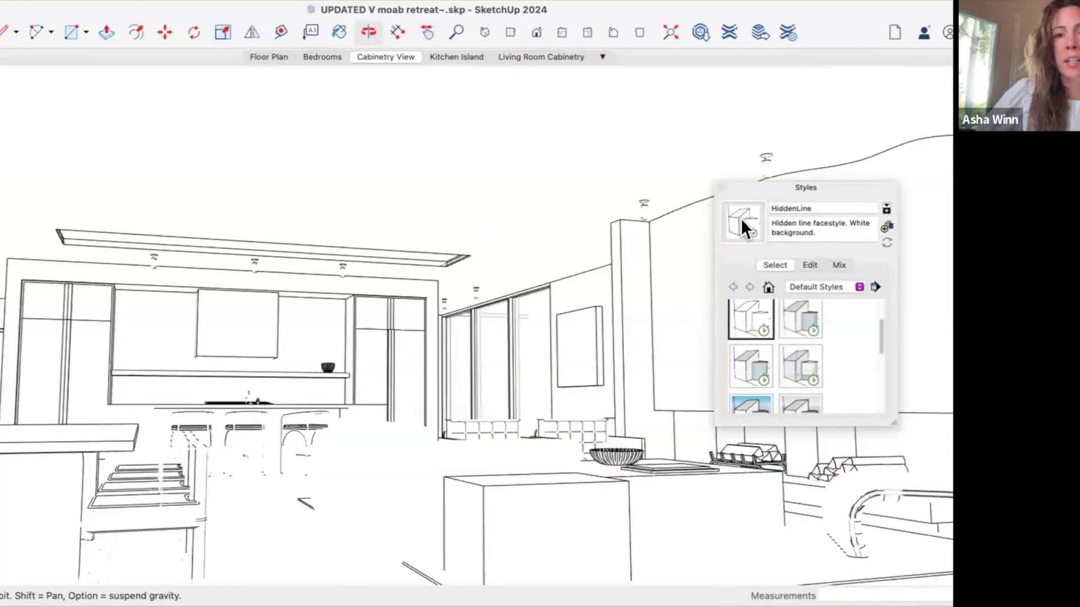
click(809, 264)
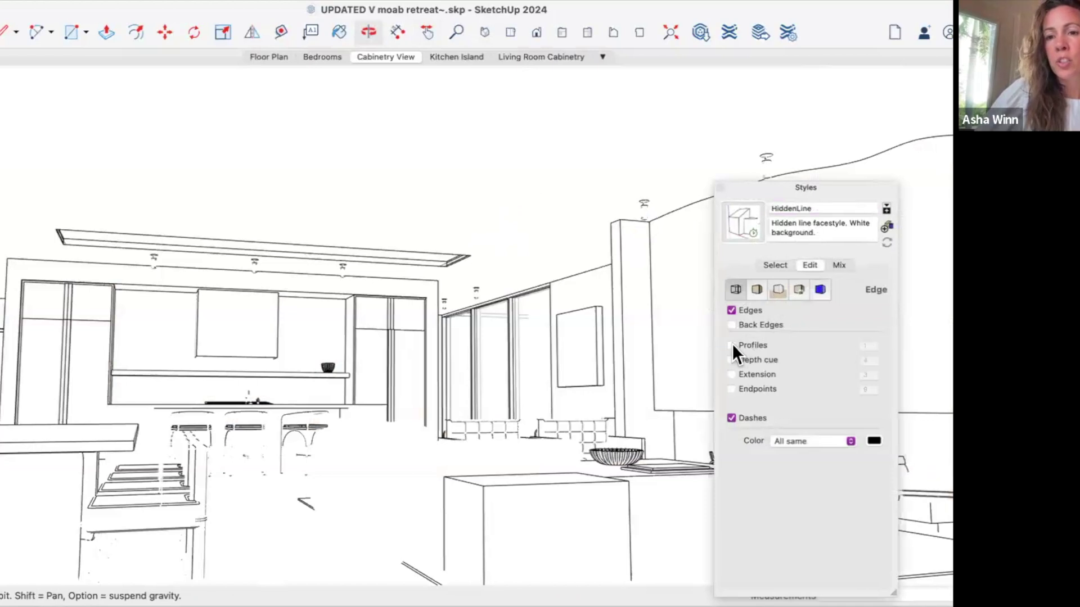
click(731, 345)
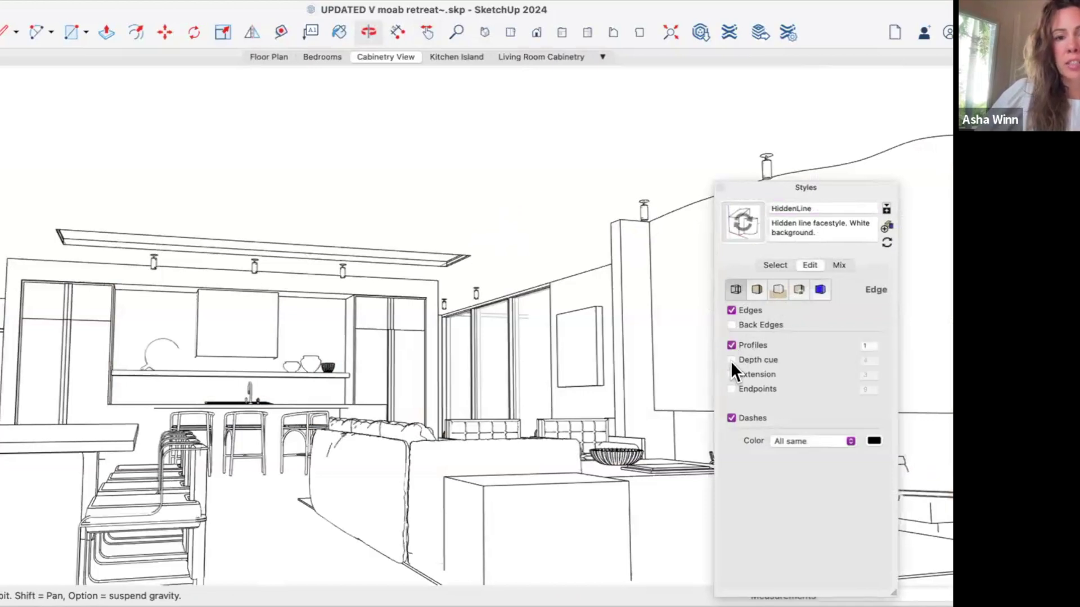
click(731, 360)
drag(388, 137, 361, 63)
click(369, 34)
drag(388, 104, 381, 118)
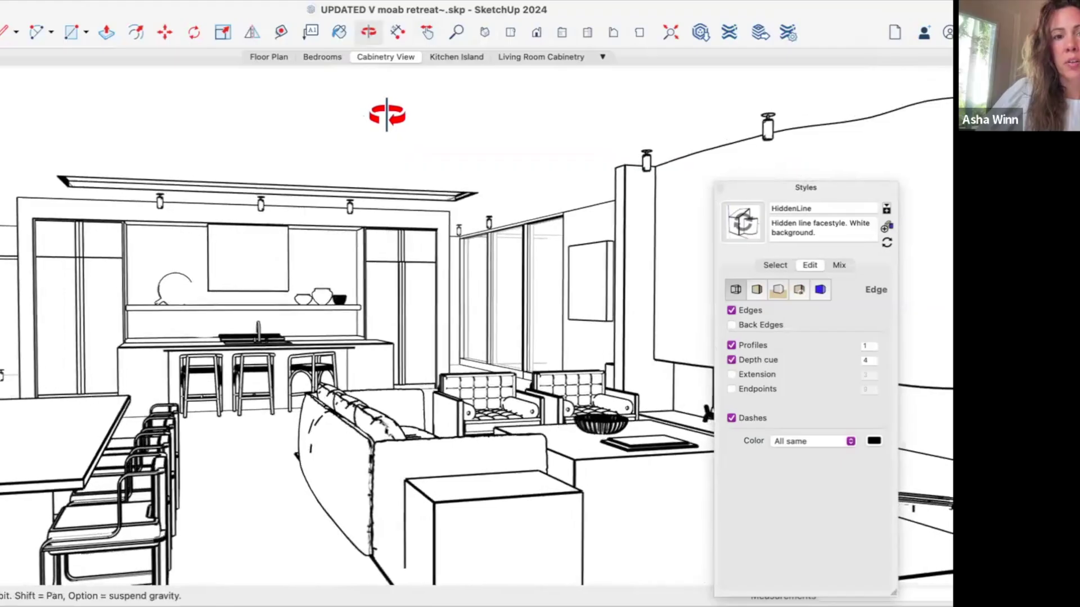
Switch to PromeAI and choose the living room and kitchen line drawing from the saved assets as the source image.
key(super+Tab)
click(29, 209)
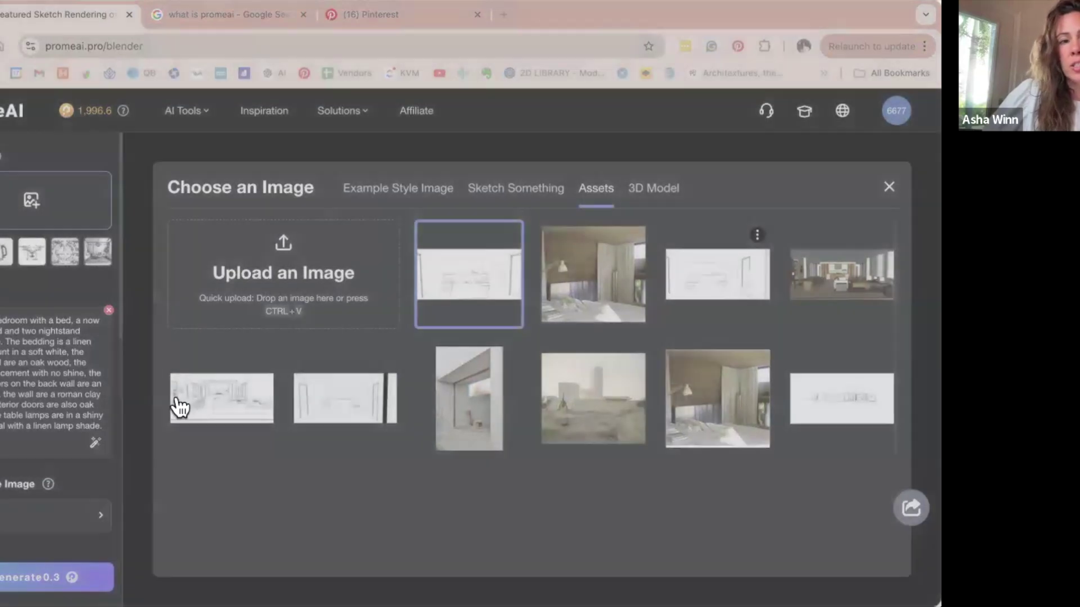
click(176, 404)
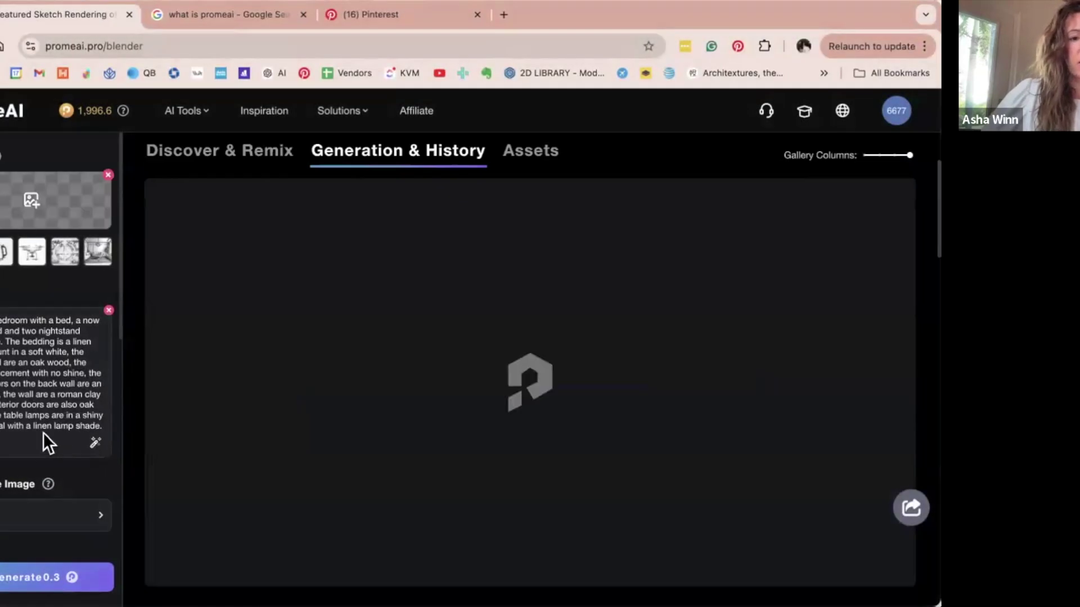
Replace the prompt with a living room description: fireplace tile, limestone kitchen countertops, oak wood barstools, velvet olive green sofa, dark roman clay ceiling in light brown.
click(108, 311)
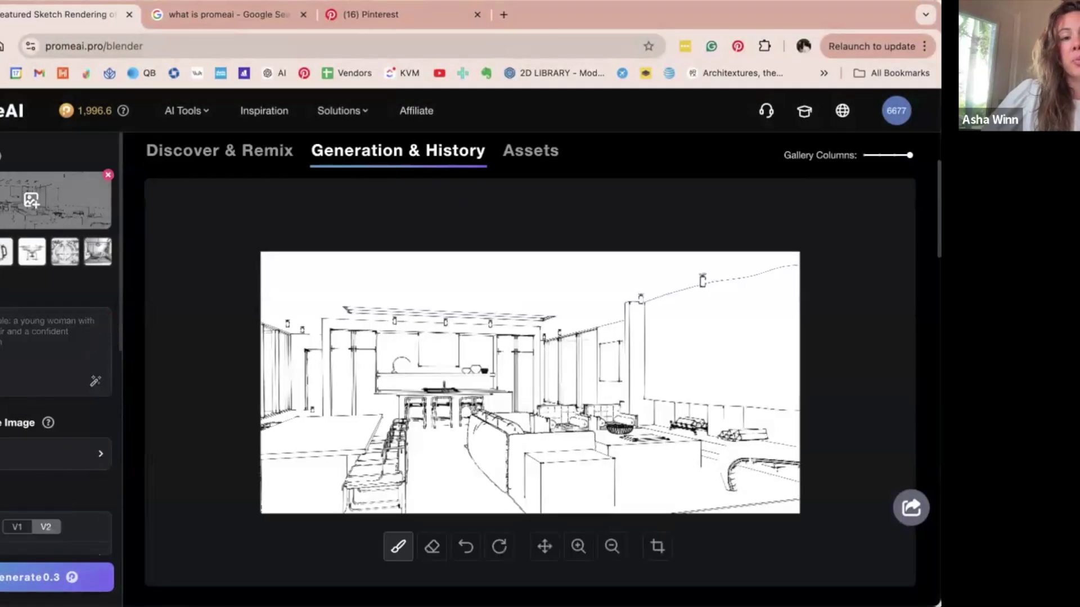
key(super+v)
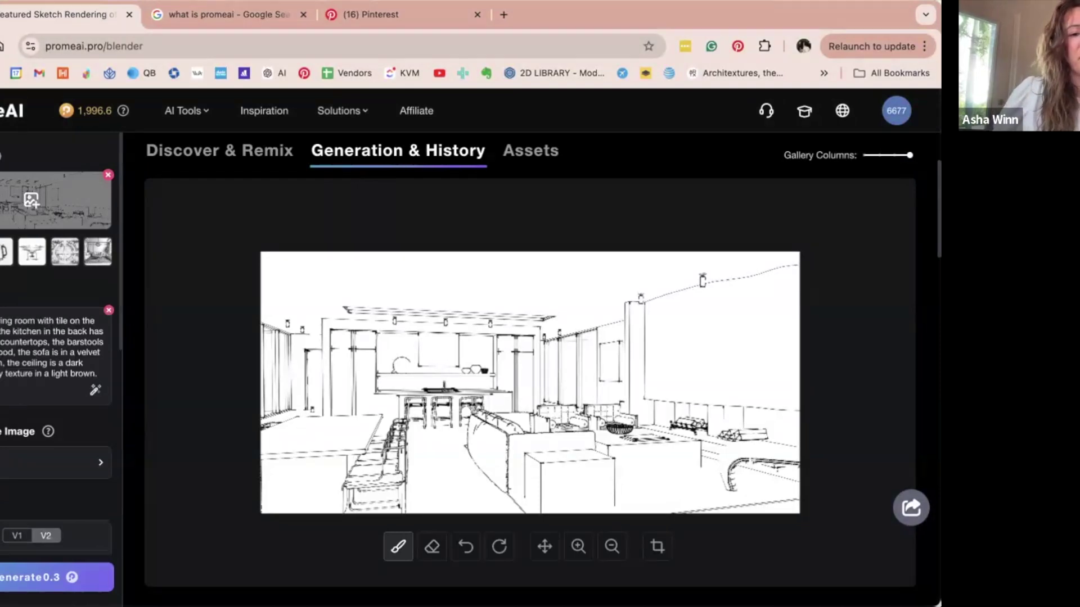
Set a reference image for the living room and generate the rendering from the sketch and prompt.
click(67, 463)
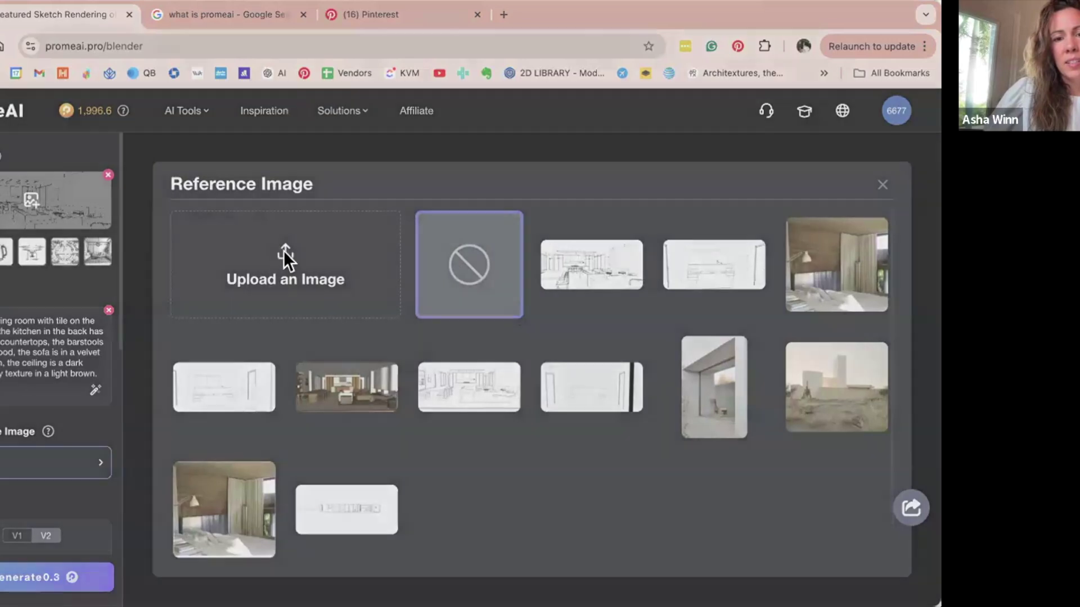
click(37, 433)
scroll(50, 506, down, 3)
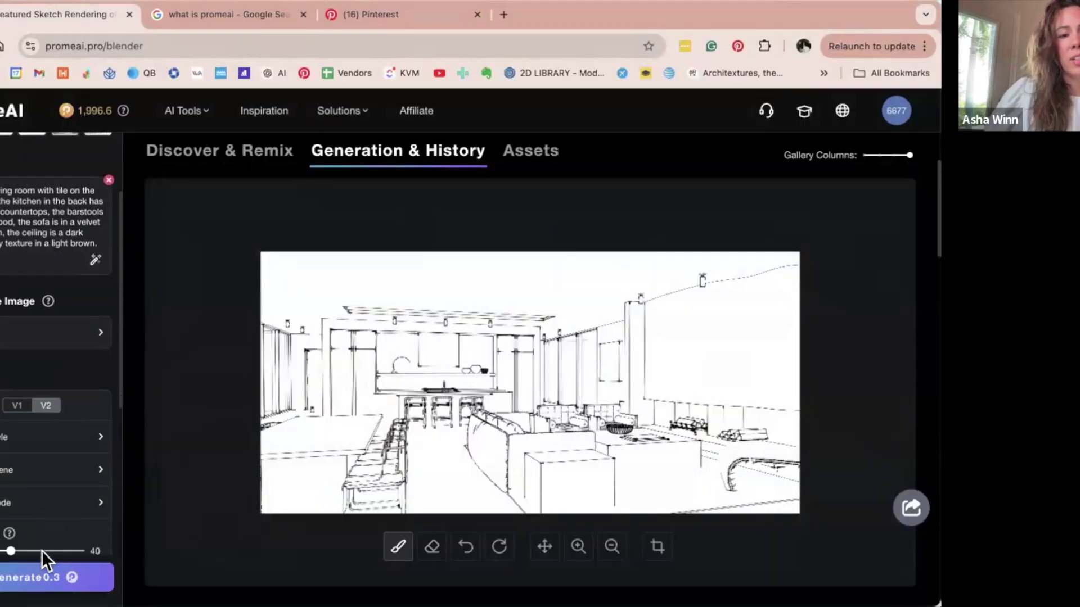
click(31, 579)
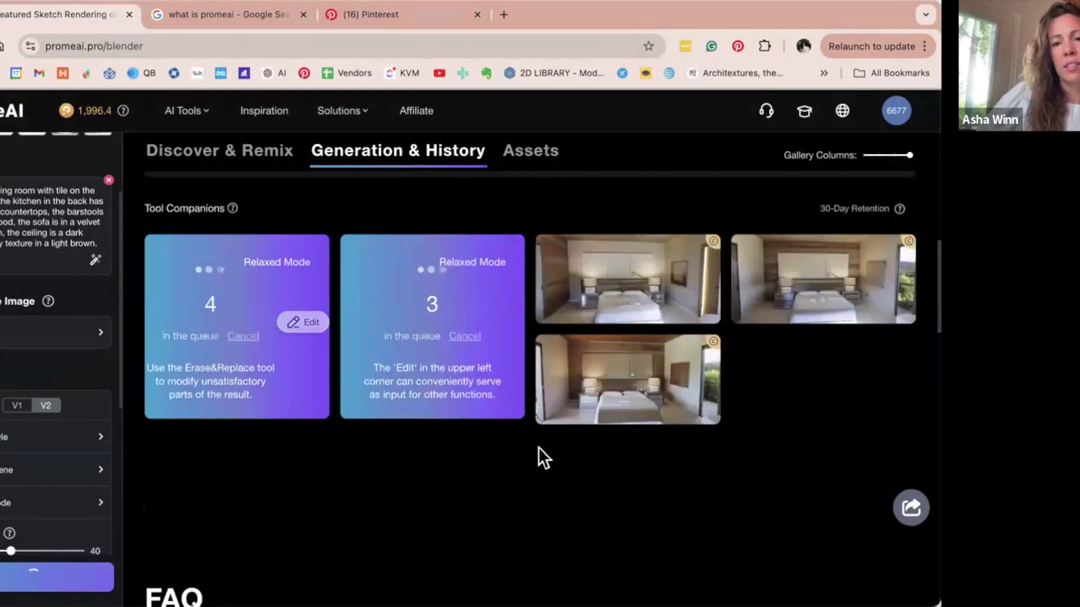
Open the finished living room renderings at full size and compare the variations.
mouse_move(427, 281)
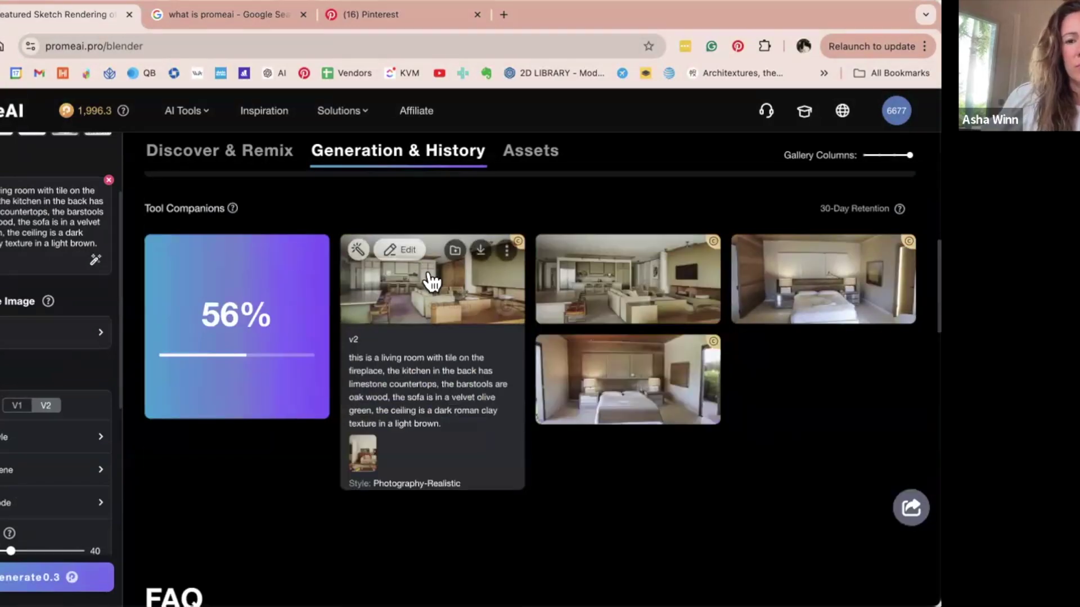
click(593, 268)
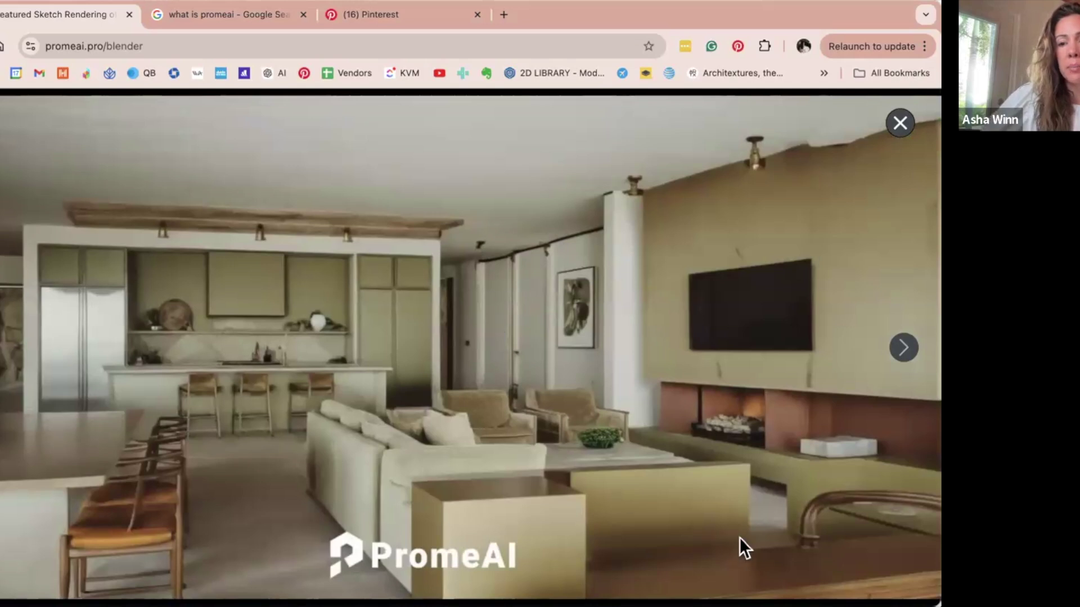
mouse_move(750, 531)
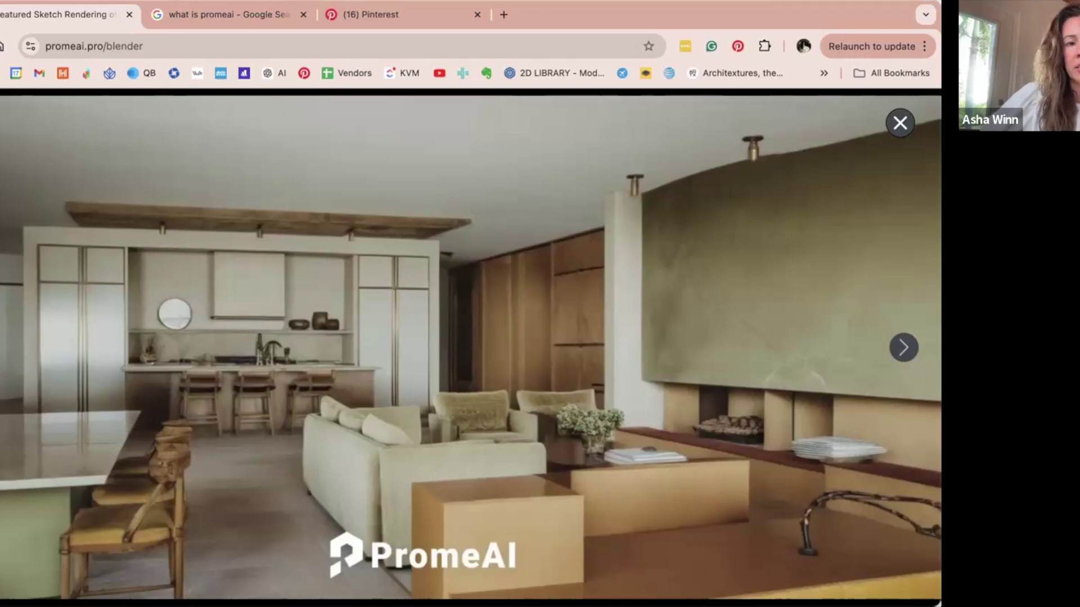
key(Right)
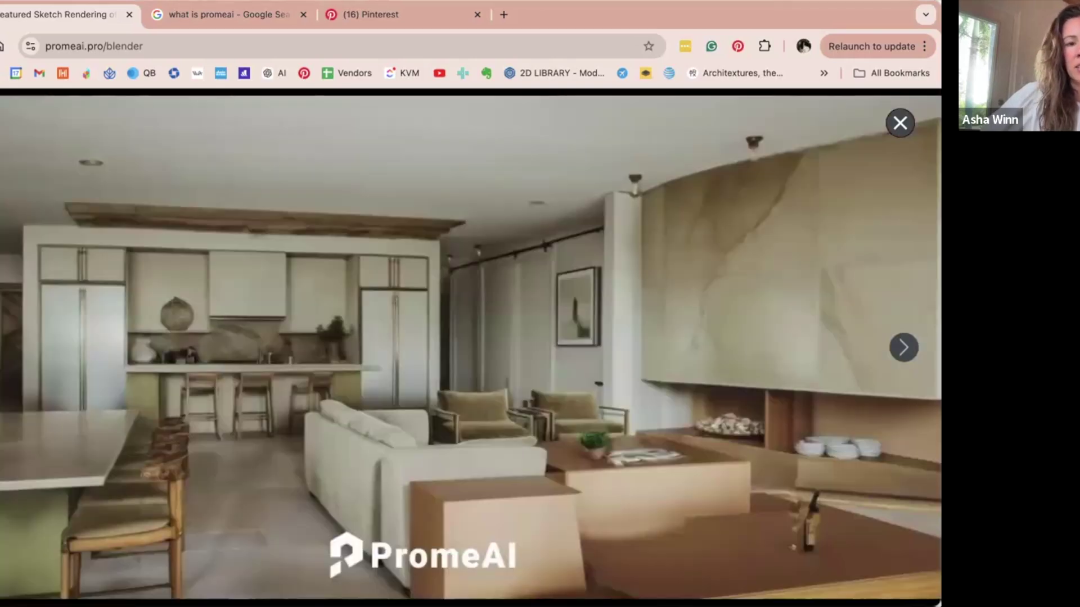